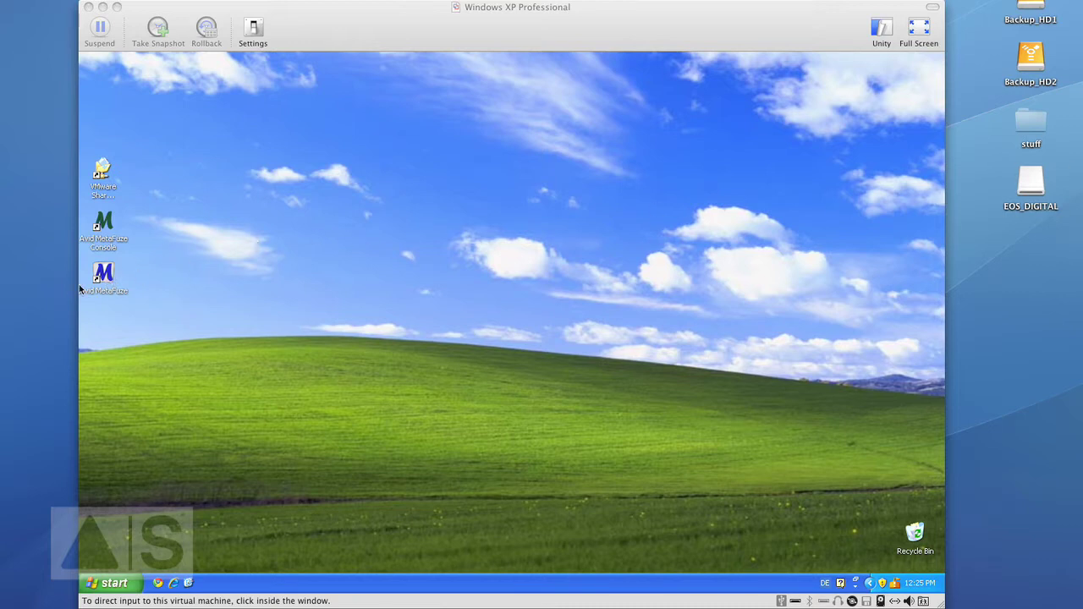
Step: Focus the Windows XP virtual machine and launch Avid MetaFuze from its desktop icon
{"action": "left_click", "coordinate": [653, 197]}
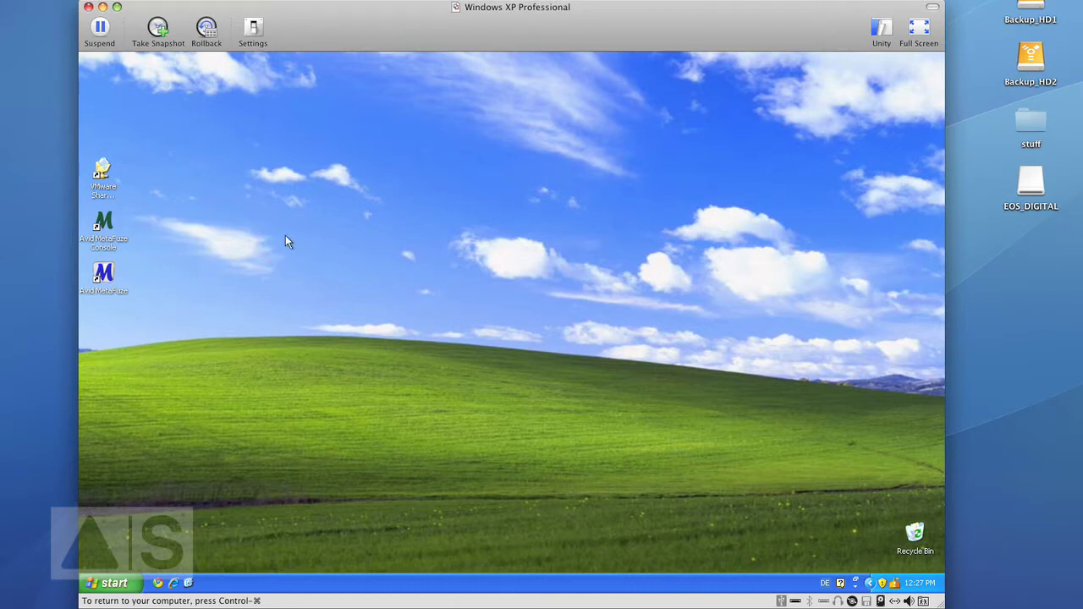
{"action": "double_click", "coordinate": [102, 277]}
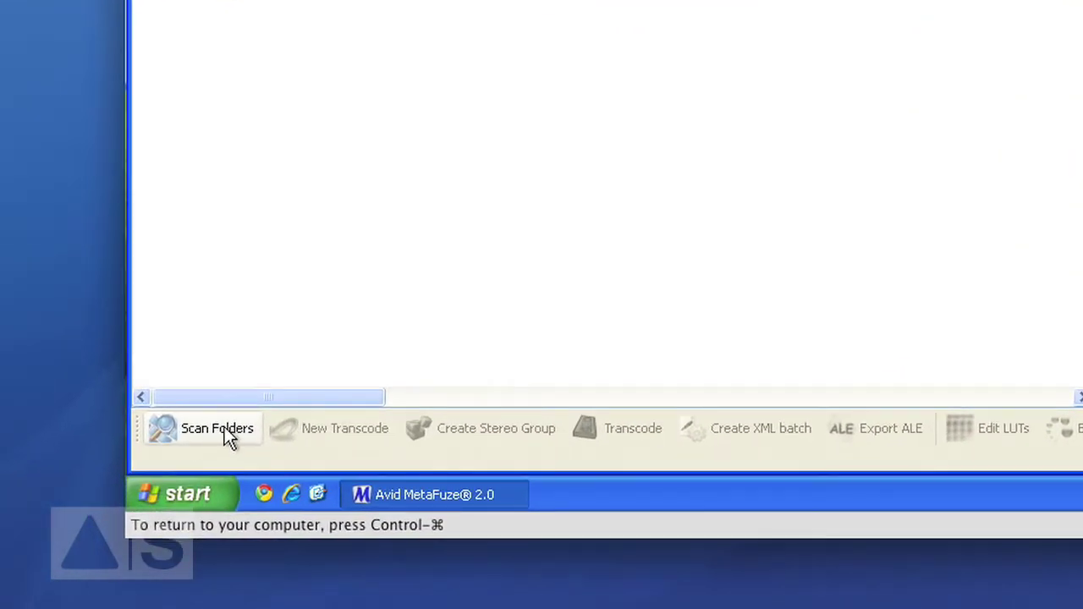
Step: Scan E:\R3D-Files-Weiss for R3D file types so the clips appear in the group list
{"action": "left_click", "coordinate": [175, 435]}
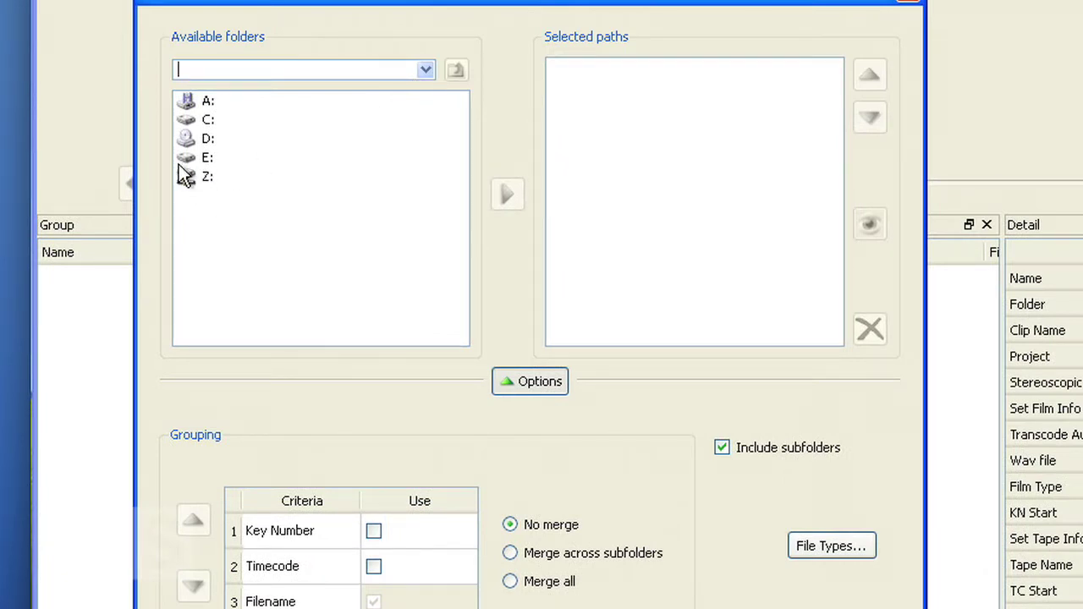
{"action": "double_click", "coordinate": [191, 159]}
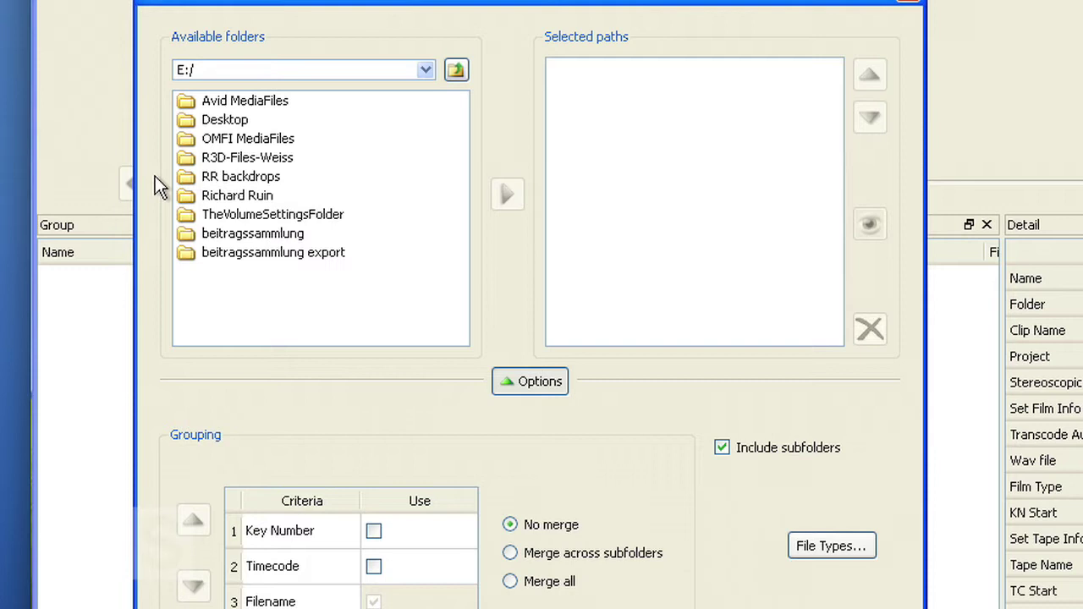
{"action": "left_click", "coordinate": [241, 161]}
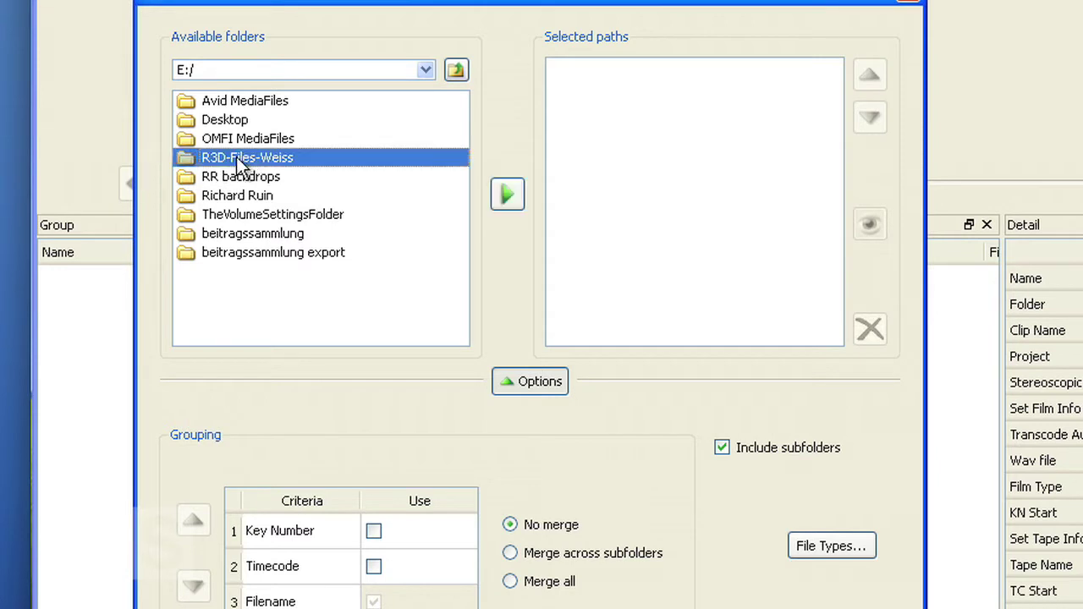
{"action": "left_click", "coordinate": [508, 197]}
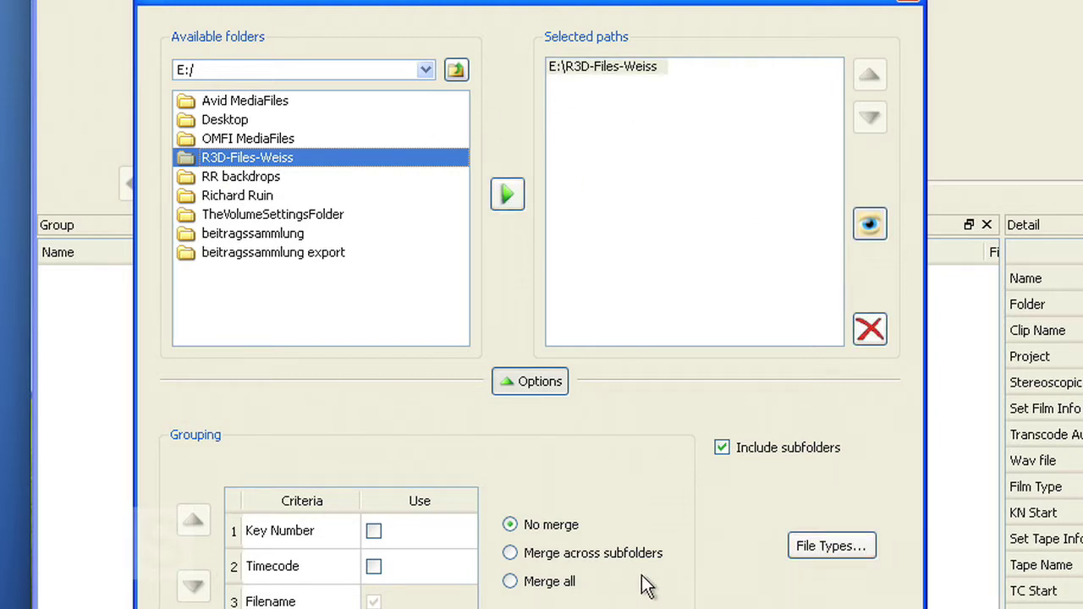
{"action": "left_click", "coordinate": [828, 545]}
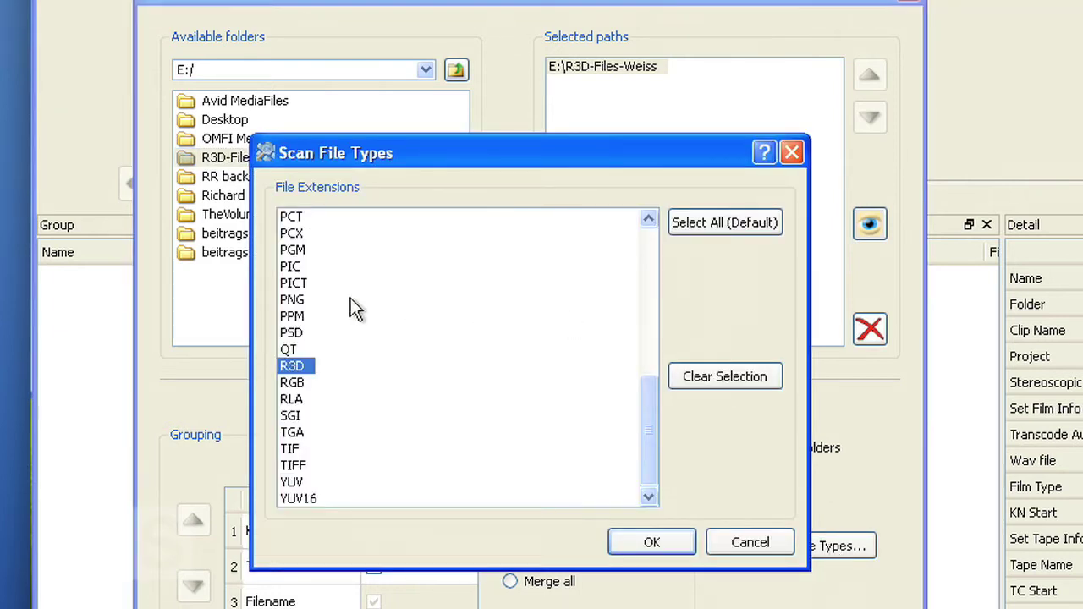
{"action": "left_click", "coordinate": [652, 542]}
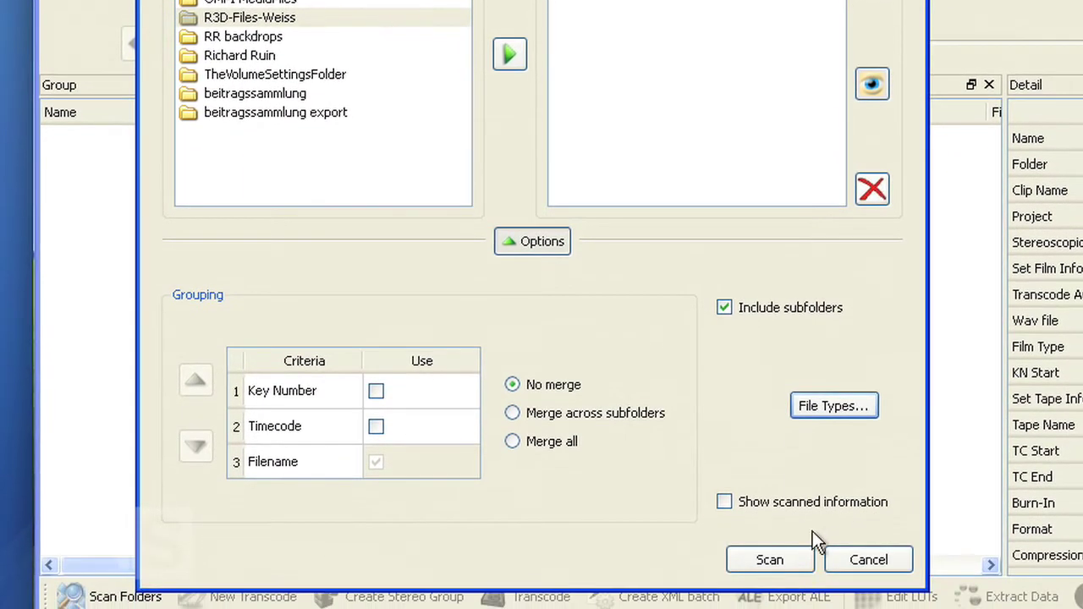
{"action": "left_click", "coordinate": [769, 560]}
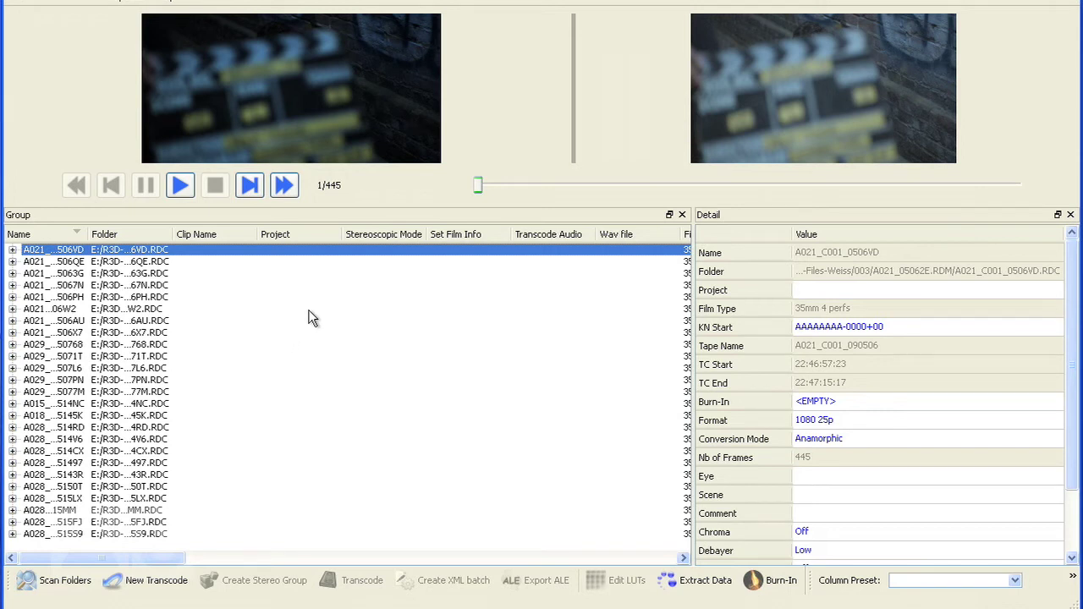
Step: Create a new transcode for all scanned clip groups and select the 25 new transcodes
{"action": "key", "text": "ctrl+a"}
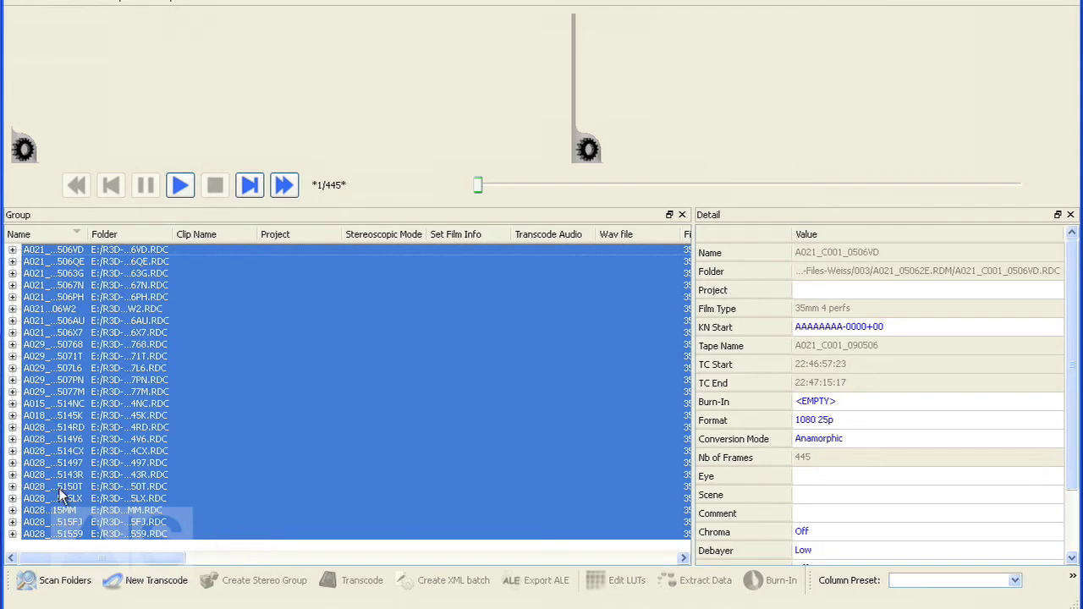
{"action": "left_click", "coordinate": [150, 587]}
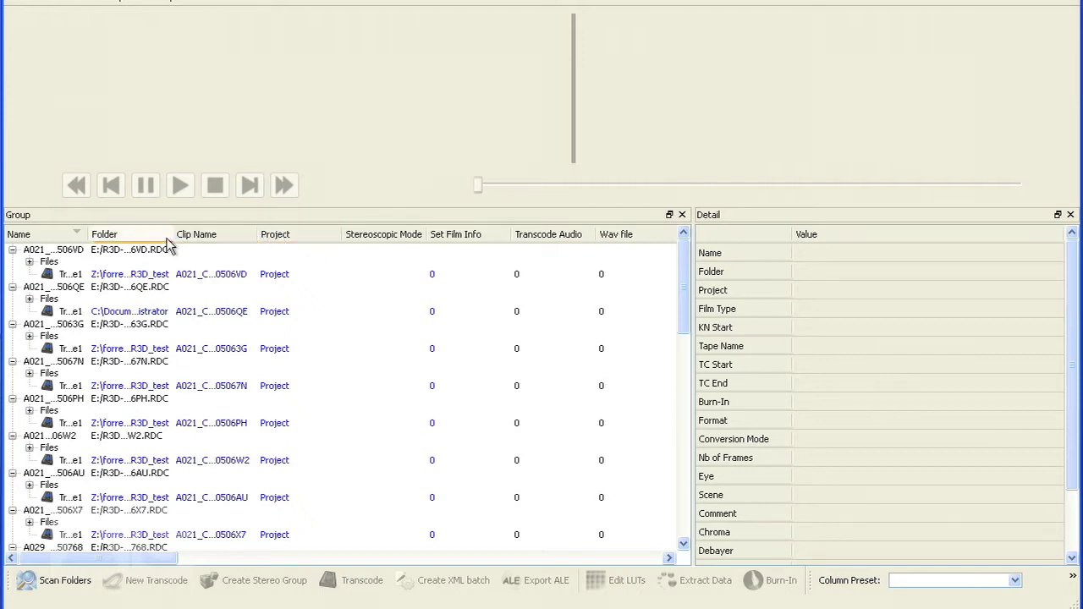
{"action": "key", "text": "ctrl+a"}
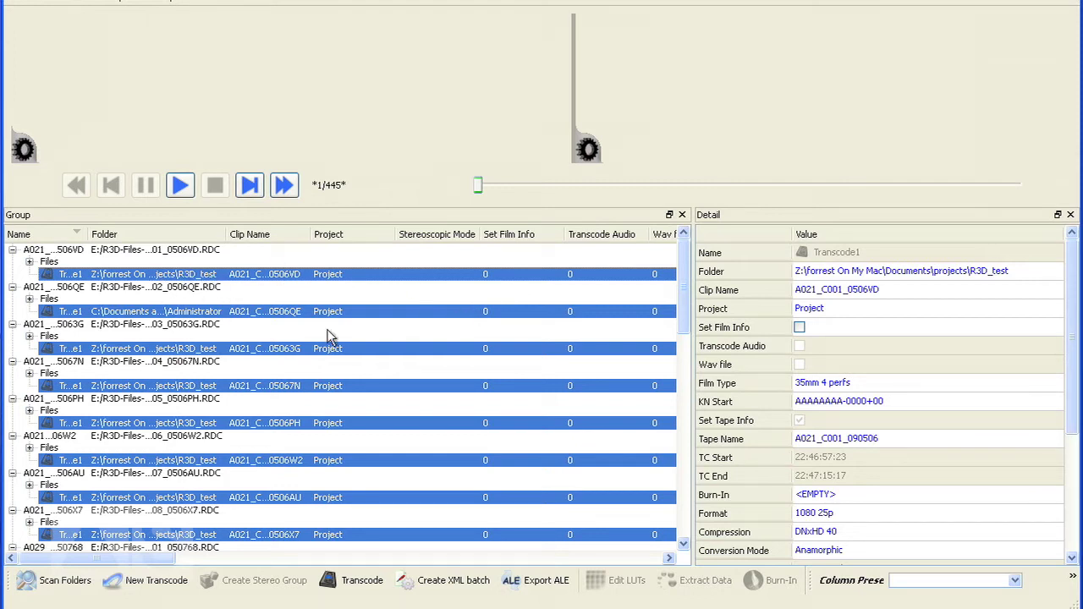
Step: Set the transcodes' output folder to R3D_test and select the Project field
{"action": "left_click", "coordinate": [788, 255]}
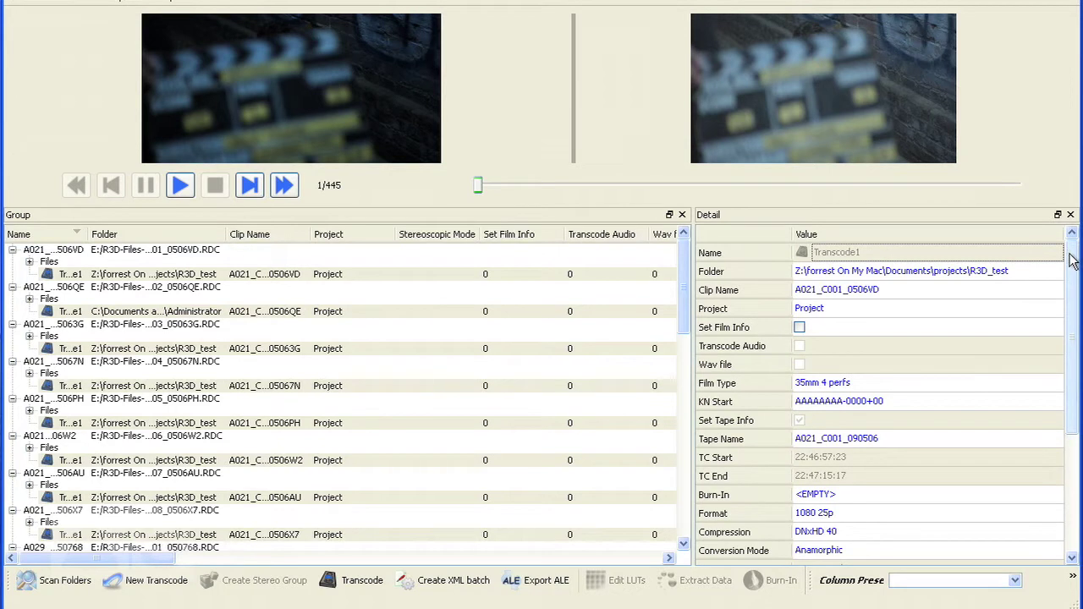
{"action": "mouse_move", "coordinate": [1071, 265]}
{"action": "left_mouse_down"}
{"action": "mouse_move", "coordinate": [1072, 386]}
{"action": "mouse_move", "coordinate": [1071, 239]}
{"action": "mouse_move", "coordinate": [1074, 270]}
{"action": "left_mouse_up"}
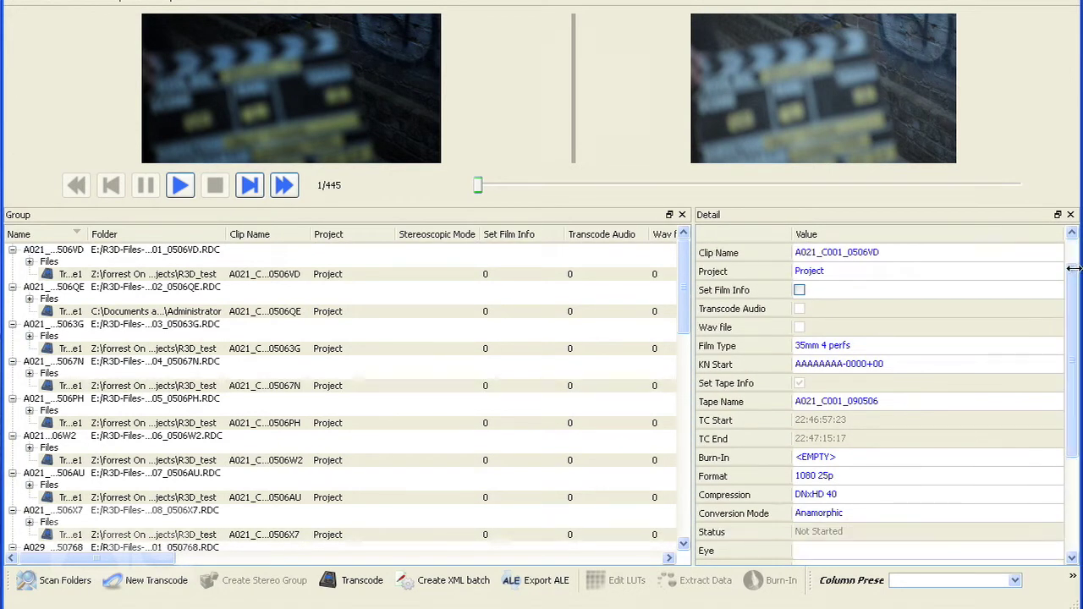
{"action": "scroll", "coordinate": [1071, 305], "scroll_direction": "up", "scroll_amount": 1}
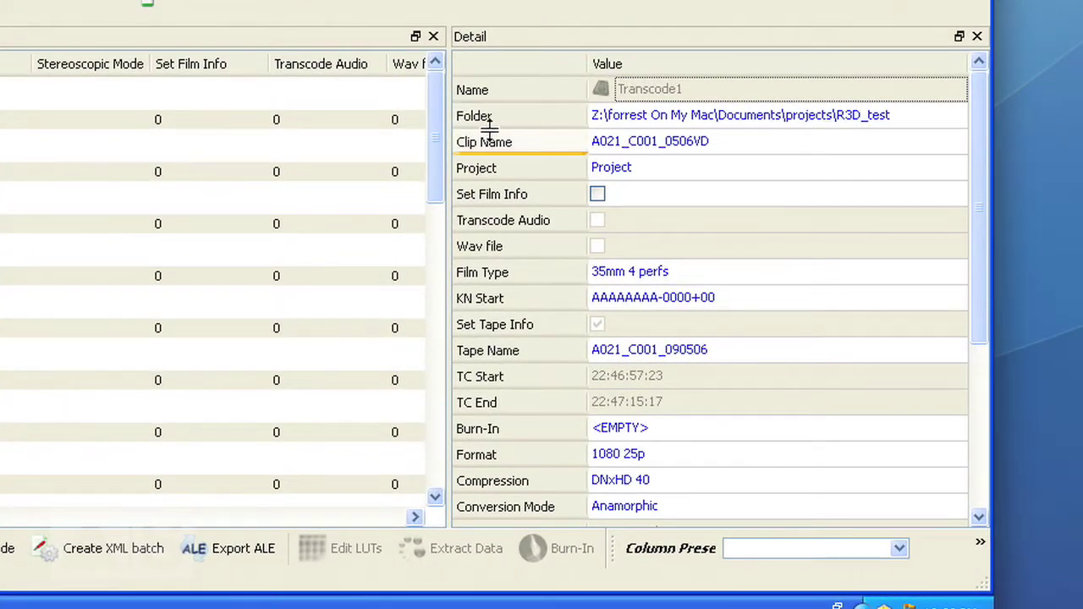
{"action": "left_click", "coordinate": [638, 117]}
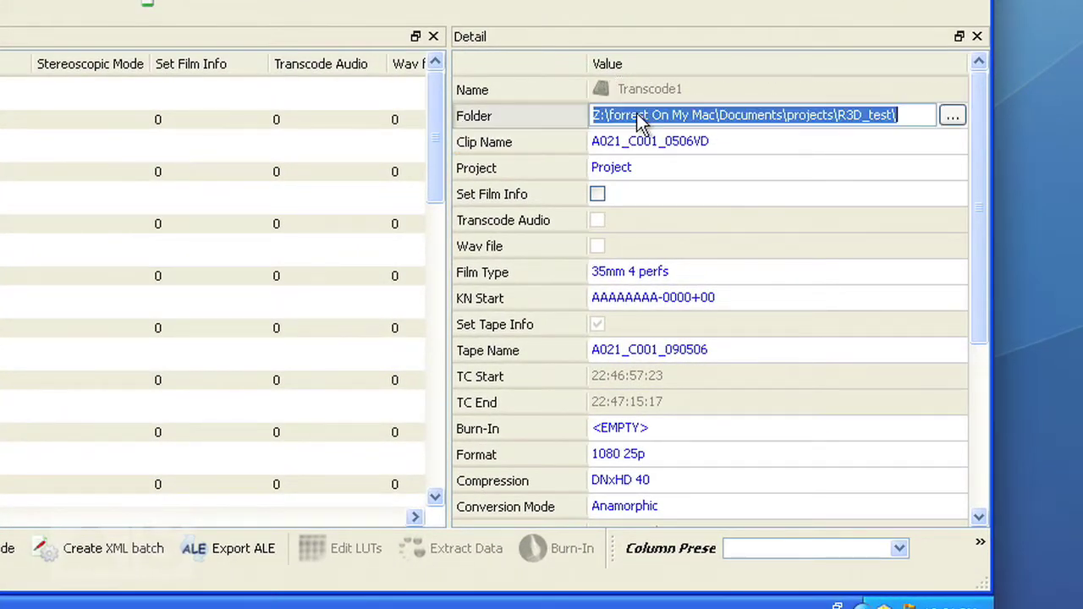
{"action": "left_click", "coordinate": [953, 117]}
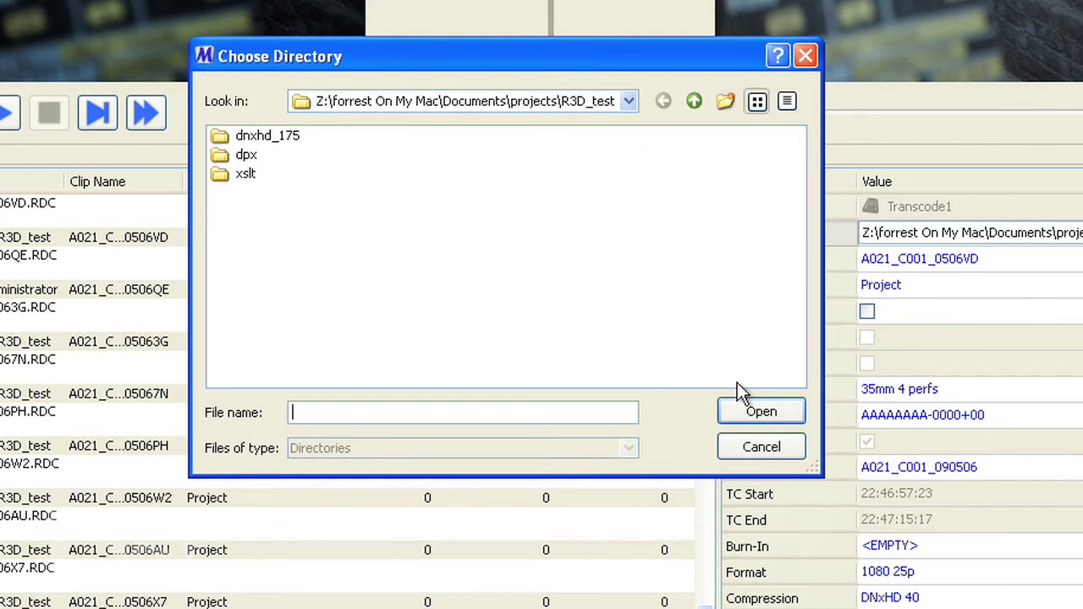
{"action": "left_click", "coordinate": [761, 413]}
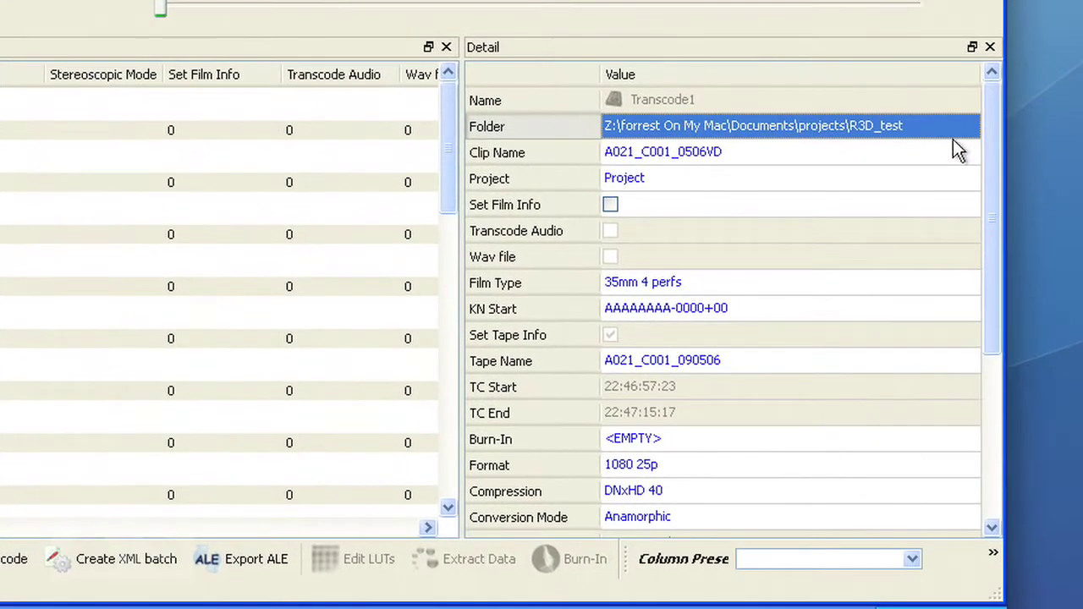
{"action": "scroll", "coordinate": [992, 143], "scroll_direction": "down", "scroll_amount": 1}
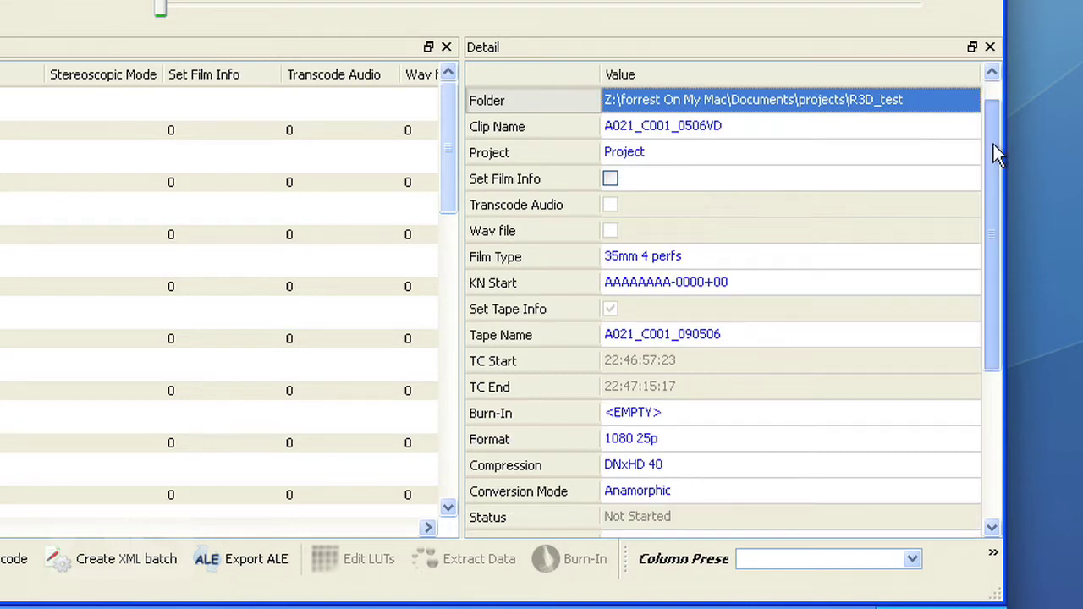
{"action": "left_click", "coordinate": [653, 155]}
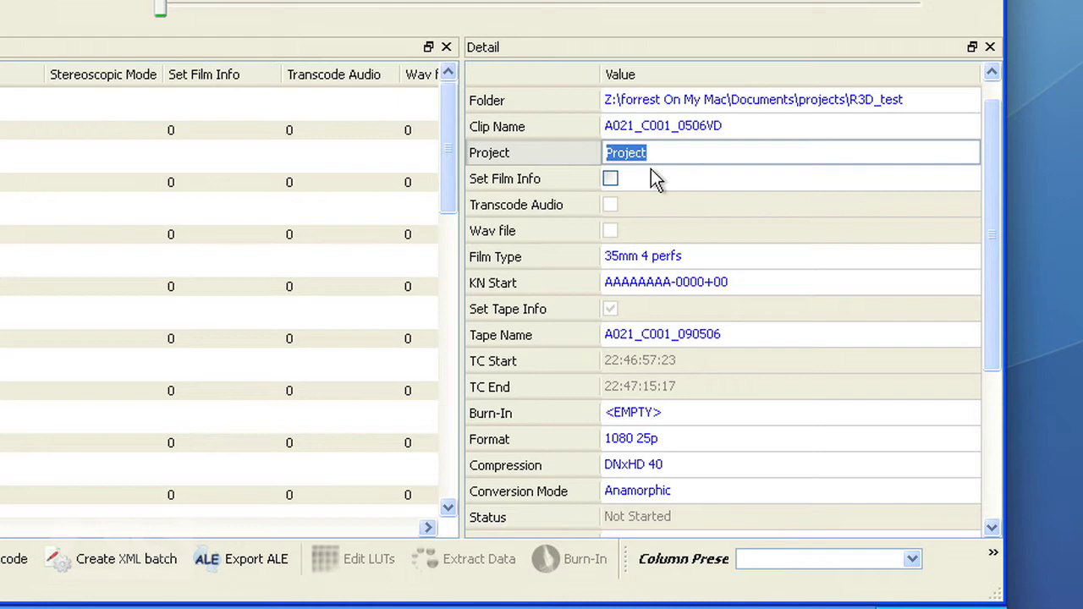
Step: Enter project name asc08 and keep the output format at 1080 25p
{"action": "type", "text": "asc08"}
{"action": "scroll", "coordinate": [651, 168], "scroll_direction": "down", "scroll_amount": 3}
{"action": "left_click", "coordinate": [665, 208]}
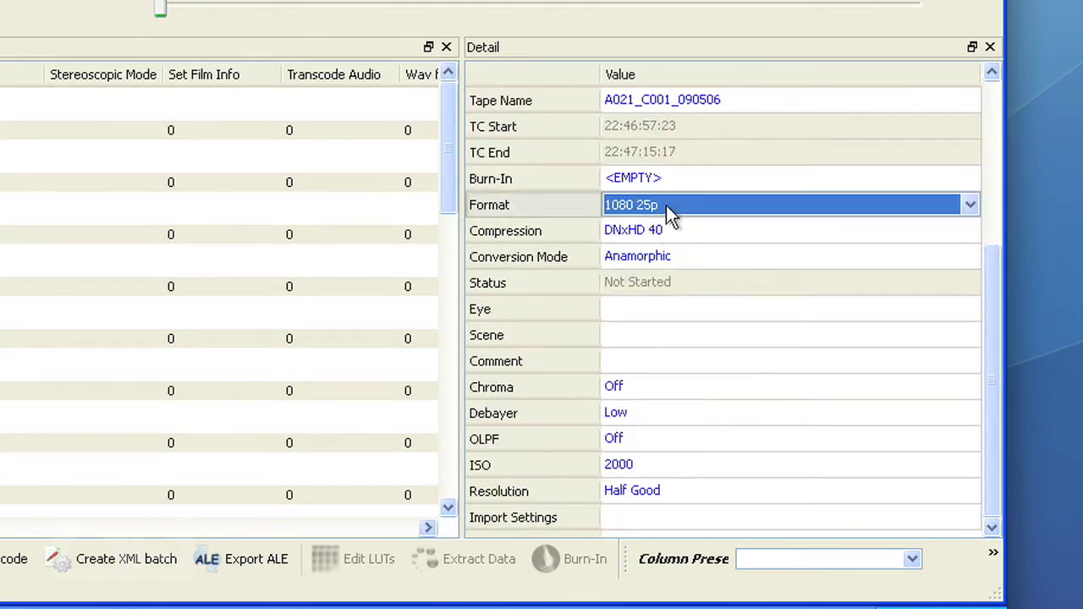
{"action": "left_click", "coordinate": [970, 208]}
{"action": "left_click", "coordinate": [976, 205]}
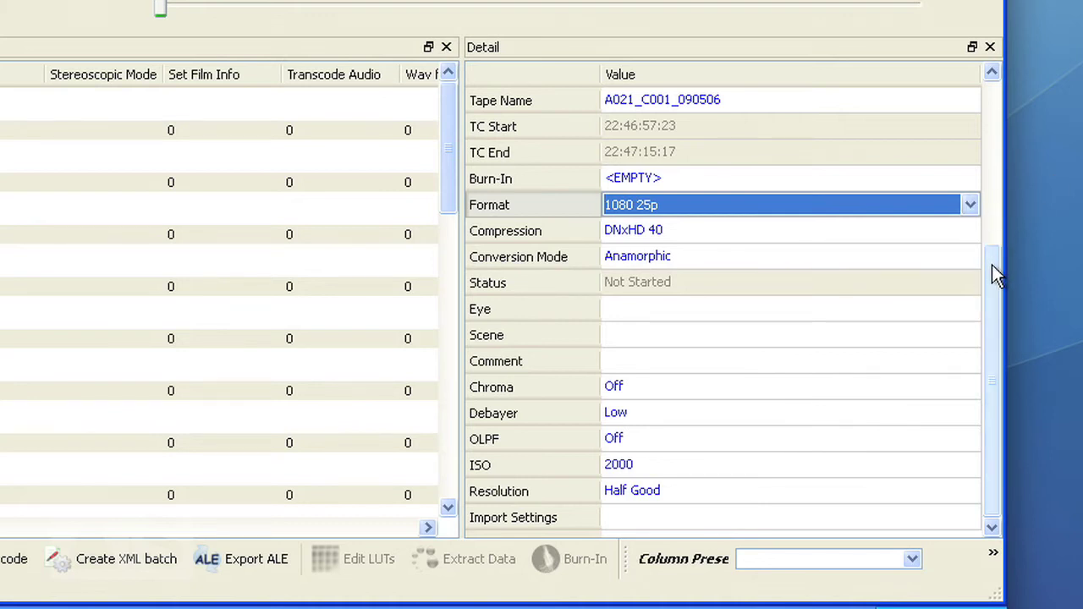
{"action": "left_click", "coordinate": [769, 210]}
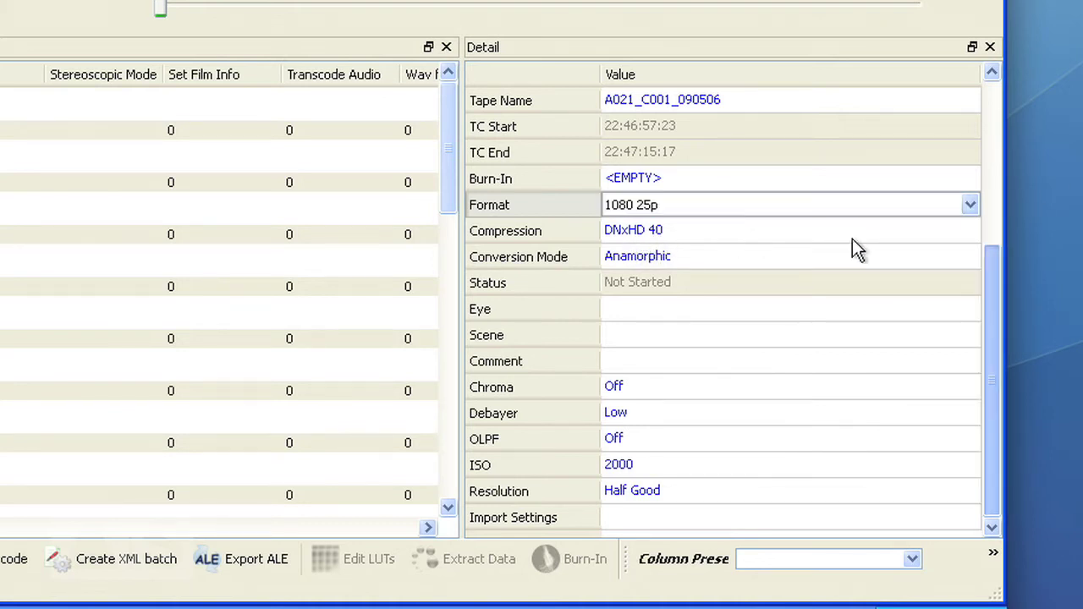
Step: Keep the compression setting at DNxHD 40
{"action": "left_click", "coordinate": [960, 231]}
{"action": "left_click", "coordinate": [972, 231]}
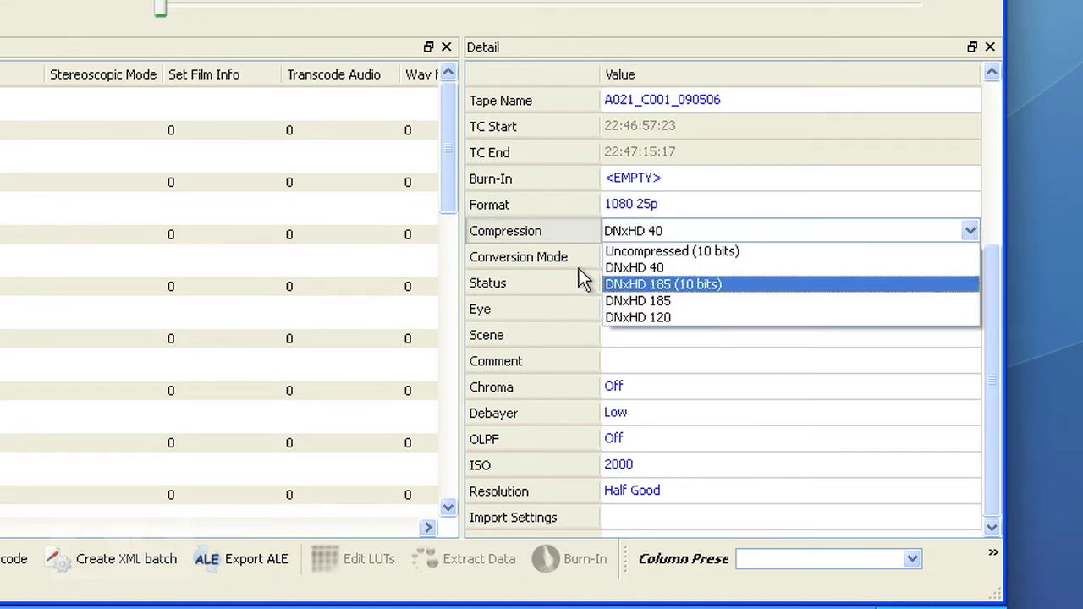
{"action": "left_click", "coordinate": [639, 269]}
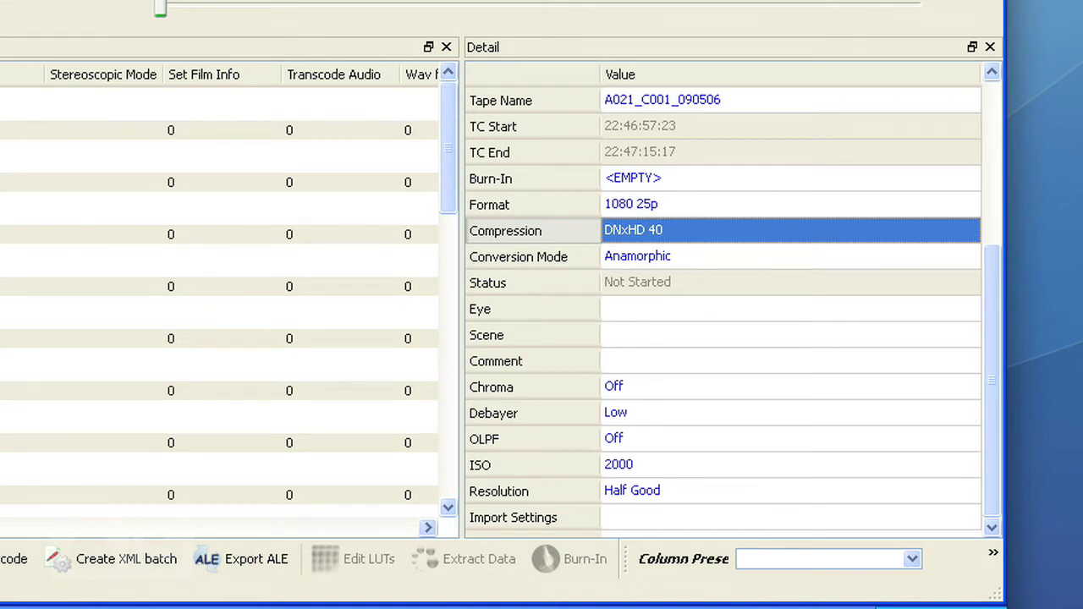
Step: Set the conversion mode to Pillars after briefly choosing Letterbox (center)
{"action": "left_click", "coordinate": [718, 257]}
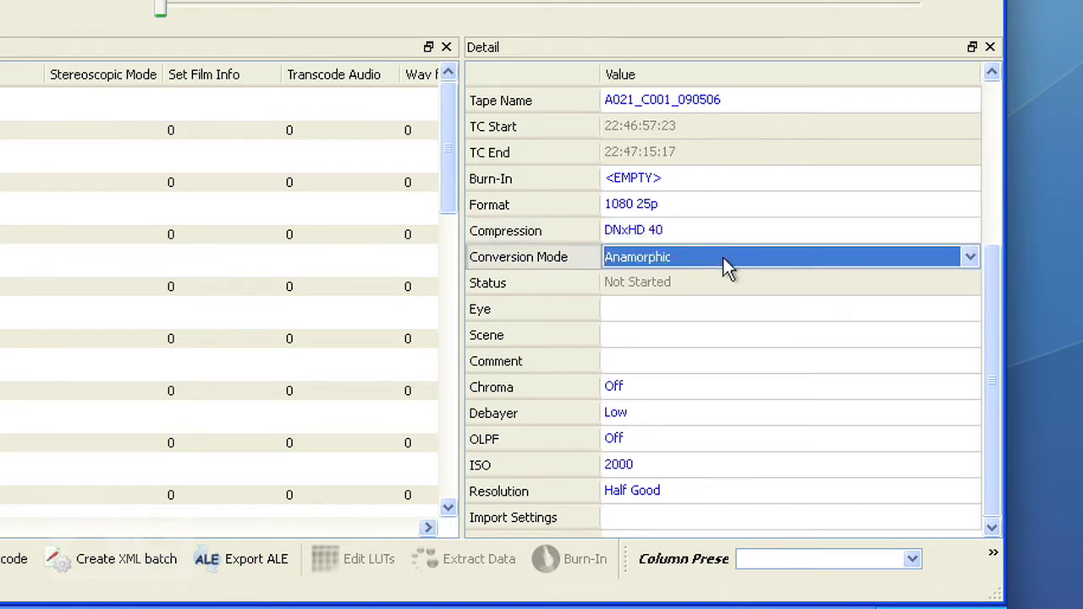
{"action": "left_click", "coordinate": [971, 257]}
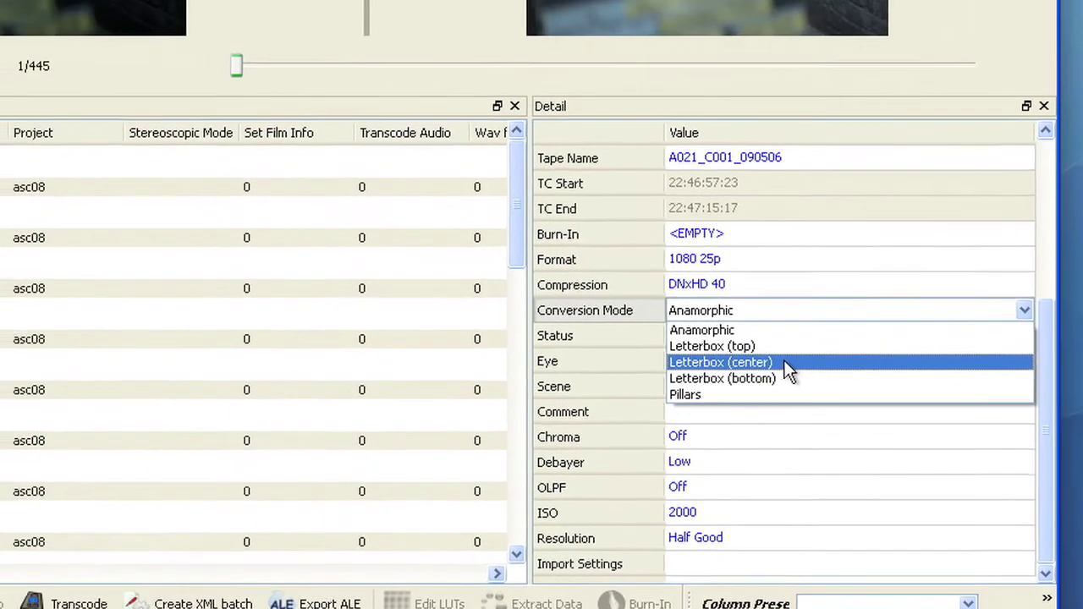
{"action": "left_click", "coordinate": [787, 310]}
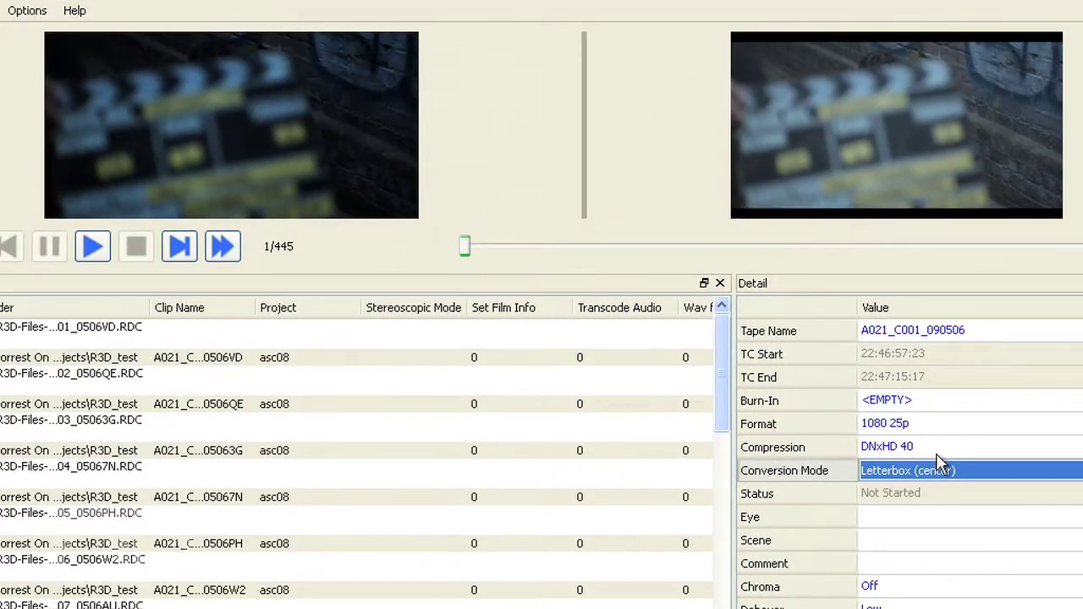
{"action": "left_click", "coordinate": [960, 472]}
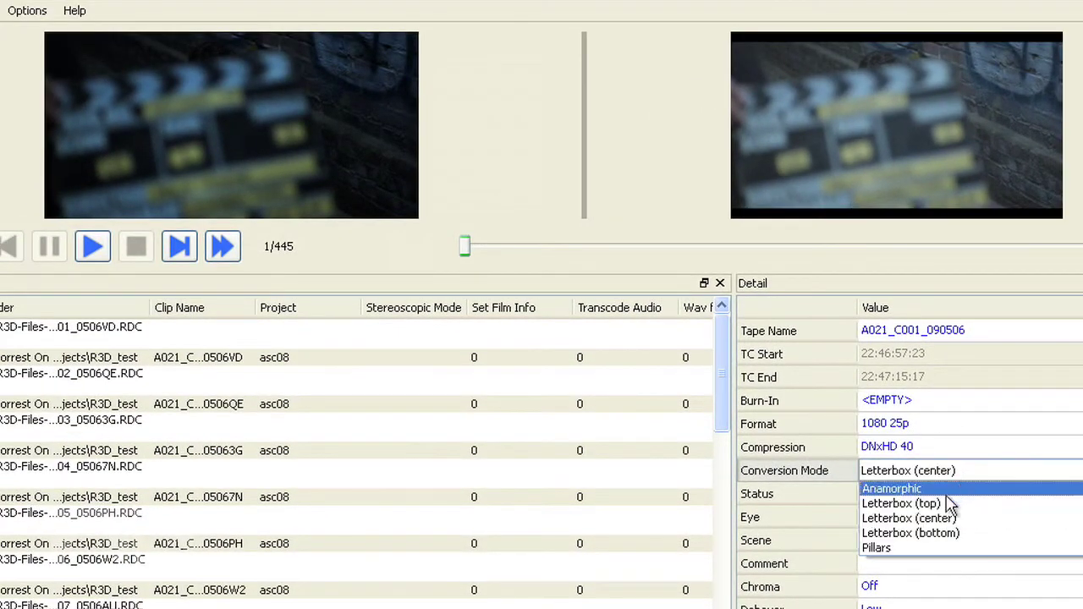
{"action": "left_click", "coordinate": [874, 549]}
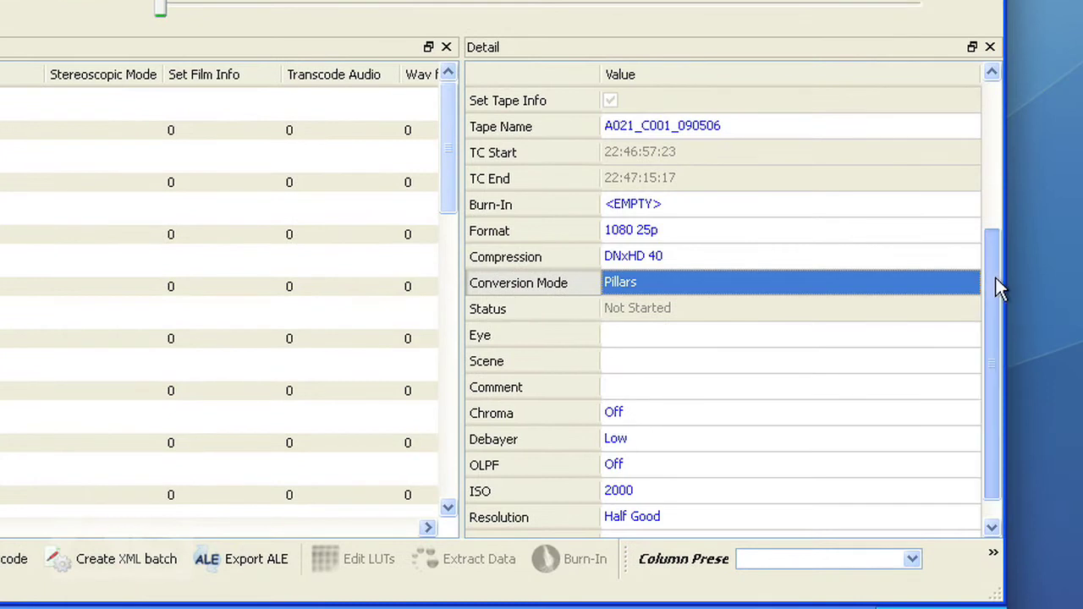
{"action": "left_click_drag", "start_coordinate": [996, 279], "coordinate": [991, 360]}
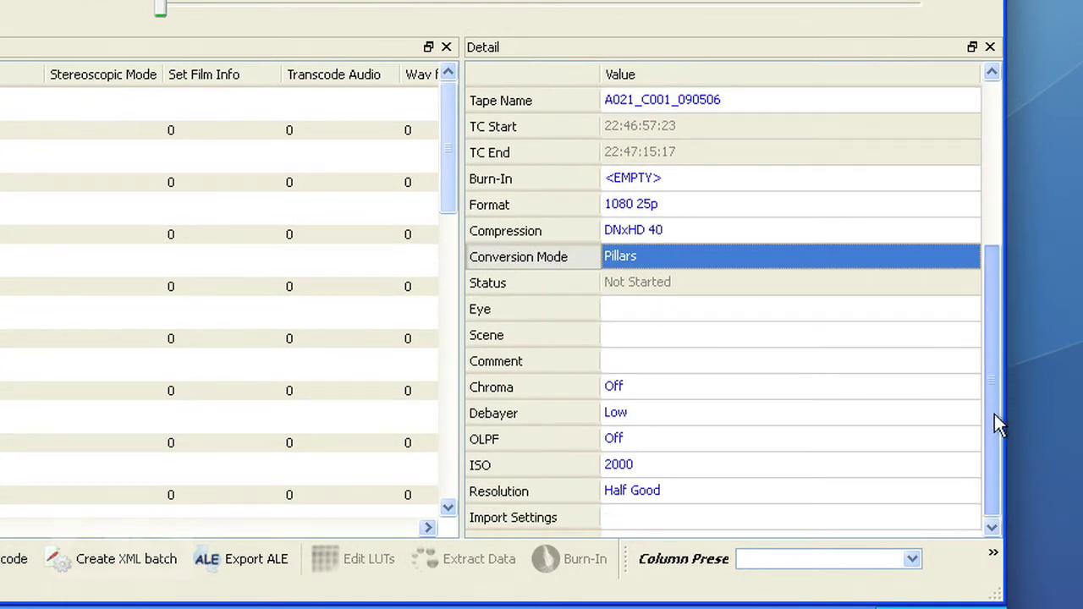
Step: Keep the debayer quality at Low
{"action": "left_click", "coordinate": [745, 387]}
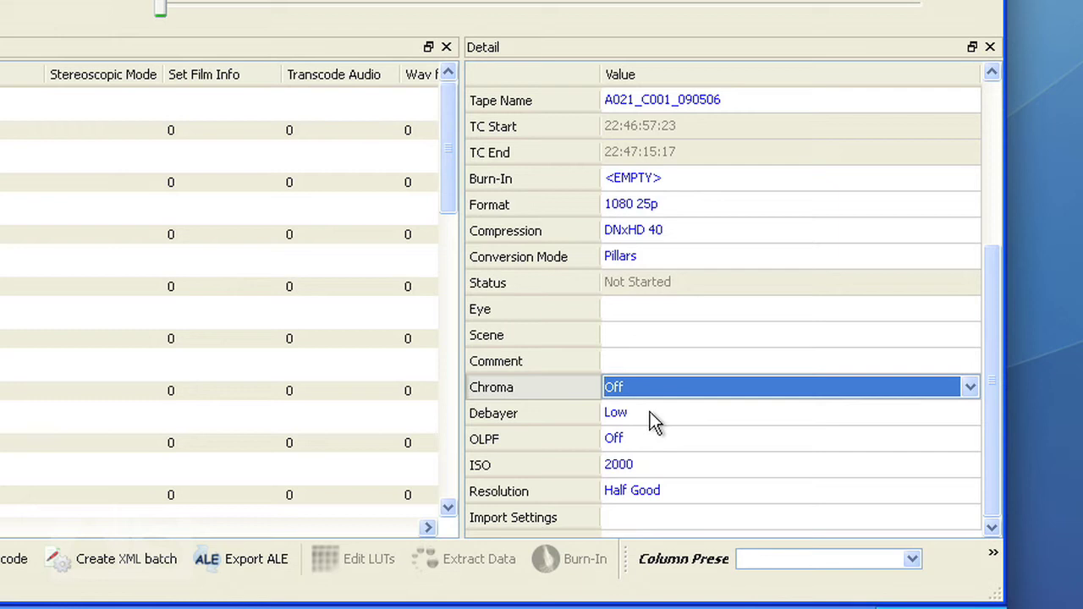
{"action": "left_click", "coordinate": [796, 415]}
{"action": "left_click", "coordinate": [824, 418]}
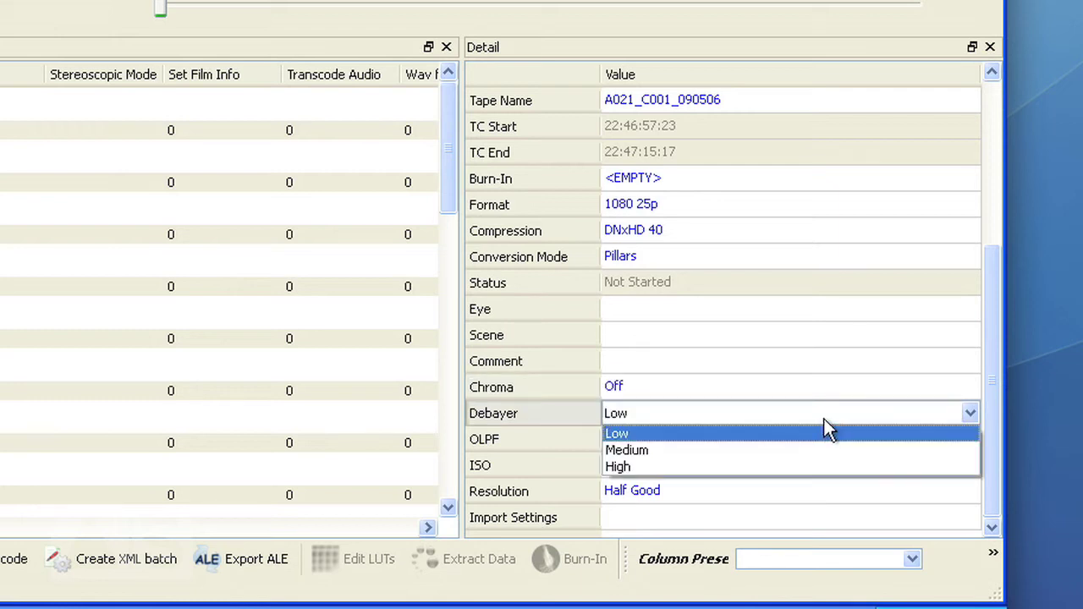
{"action": "left_click", "coordinate": [825, 428]}
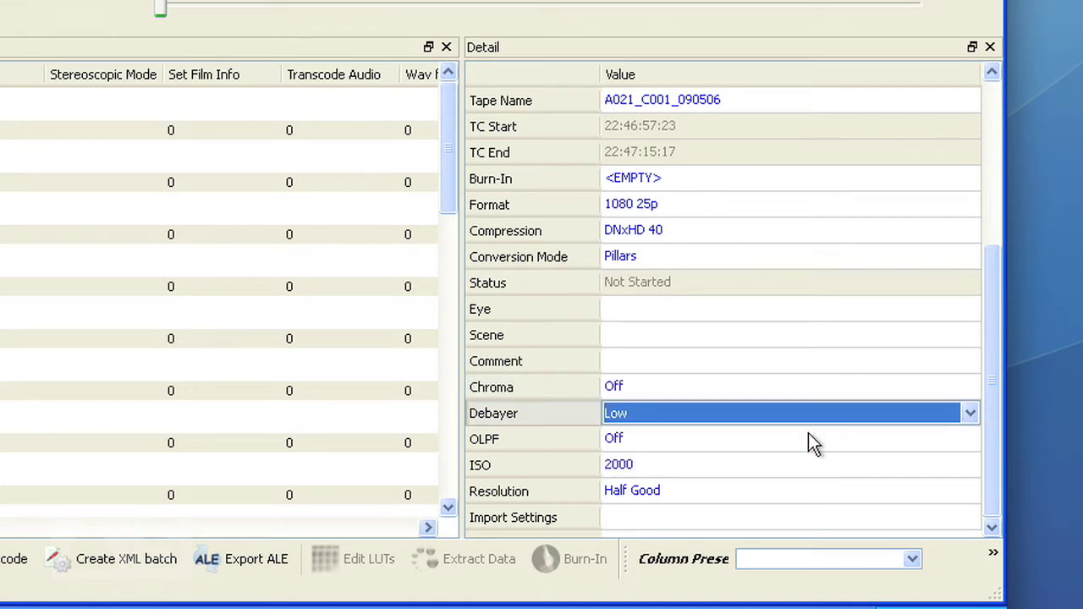
Step: Confirm resolution Half Good and select every transcode entry in the group
{"action": "left_click", "coordinate": [641, 493]}
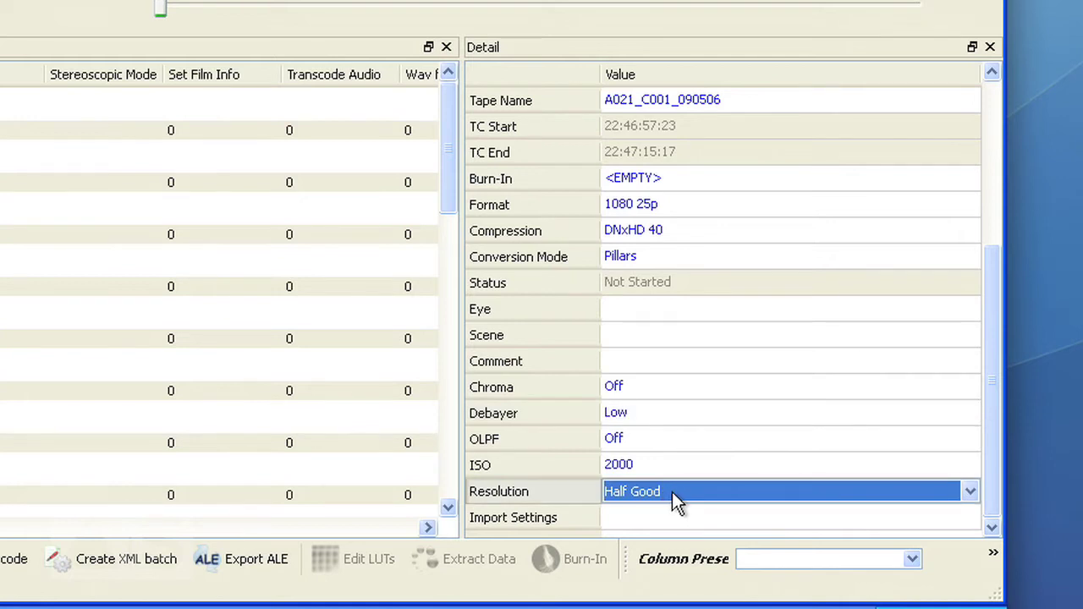
{"action": "left_click", "coordinate": [672, 492]}
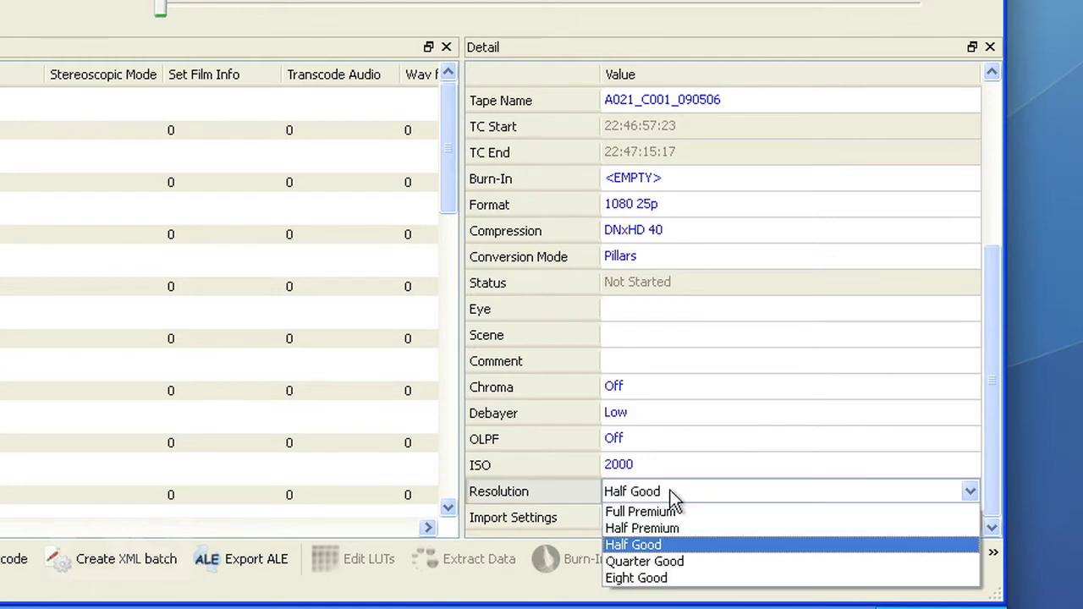
{"action": "left_click", "coordinate": [664, 493]}
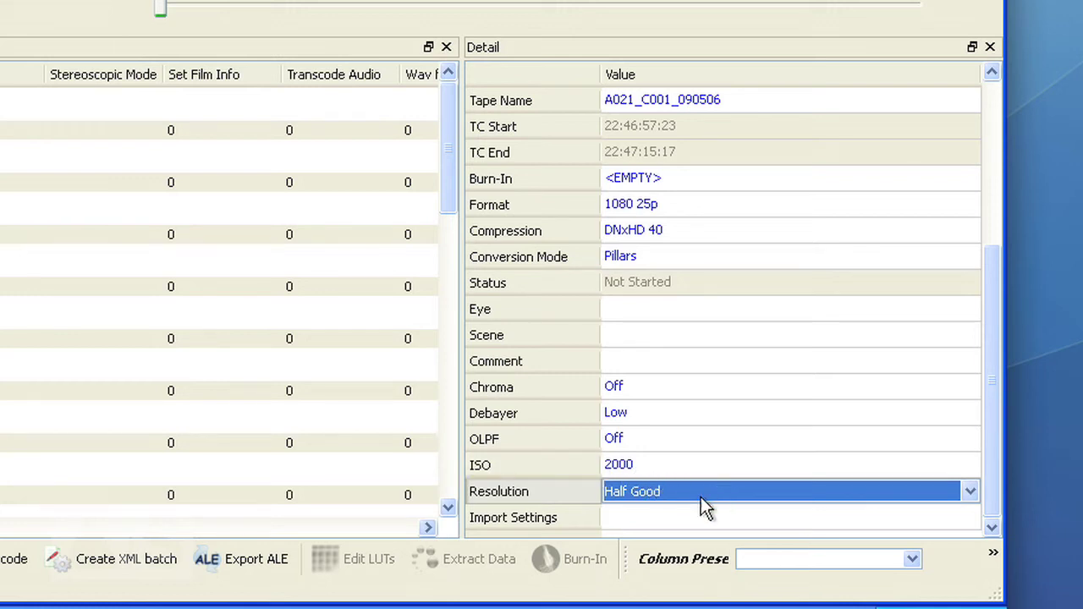
{"action": "key", "text": "Return"}
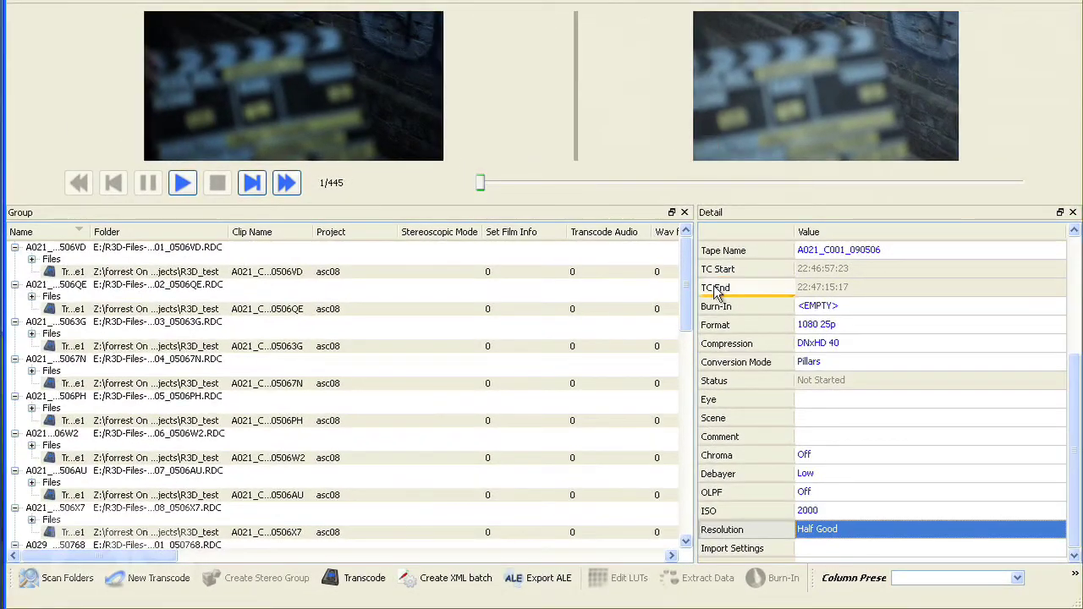
{"action": "key", "text": "ctrl+a"}
{"action": "left_click_drag", "start_coordinate": [694, 286], "coordinate": [684, 521]}
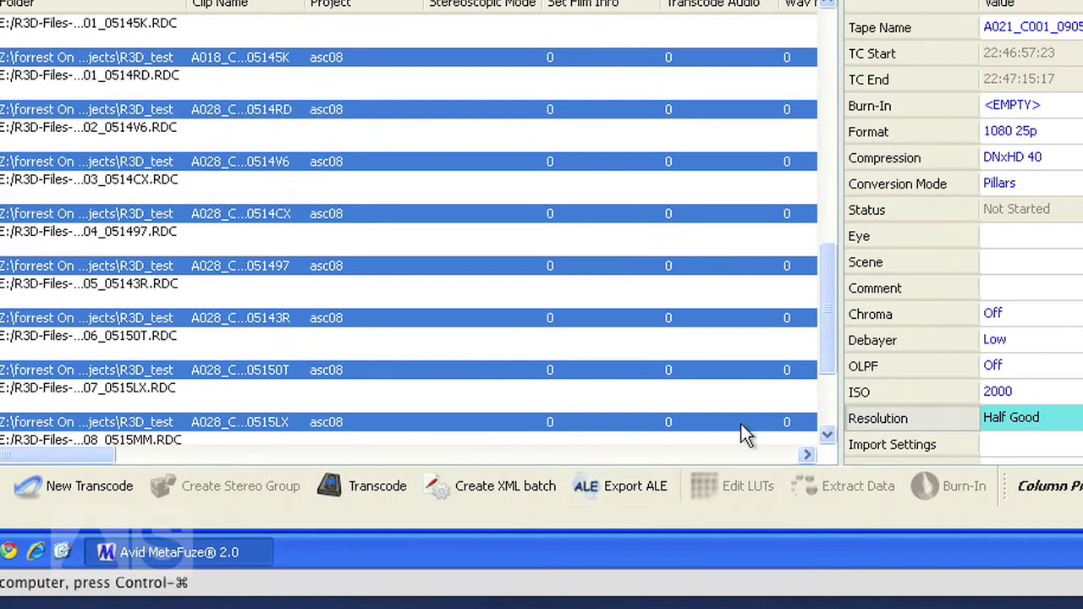
Step: Save the selected transcodes as asc08.ALE with file type ALE (*.ALE)
{"action": "left_click", "coordinate": [601, 487]}
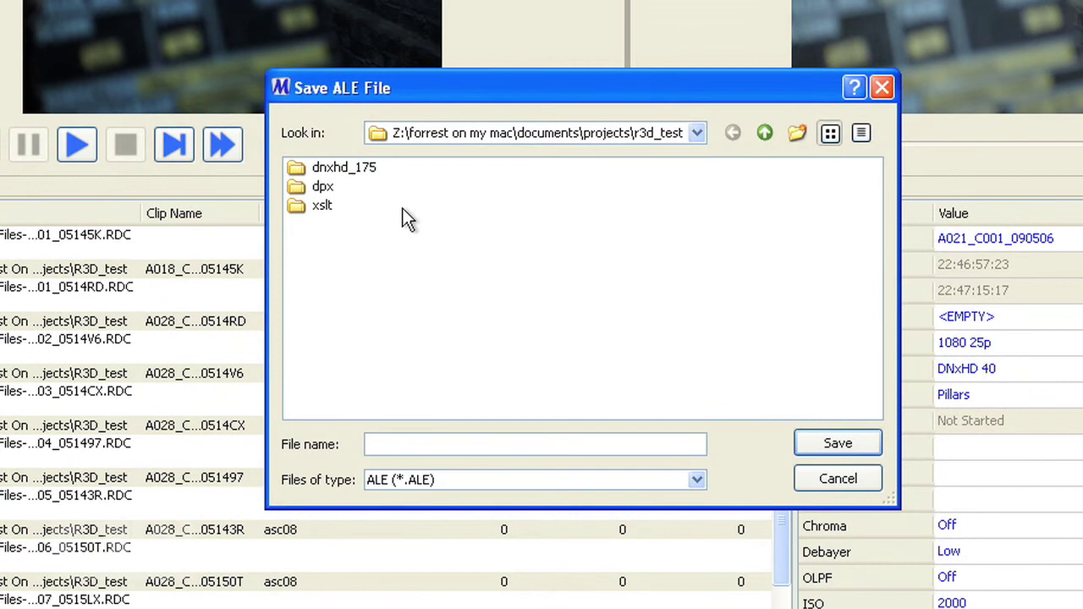
{"action": "left_click", "coordinate": [526, 480]}
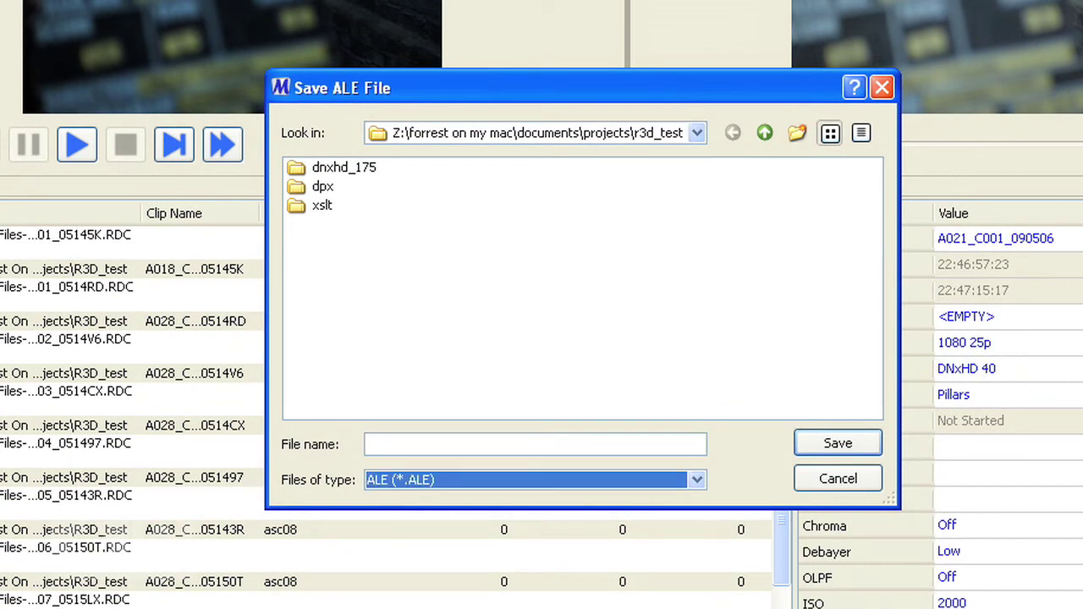
{"action": "left_click", "coordinate": [468, 434]}
{"action": "type", "text": "asc"}
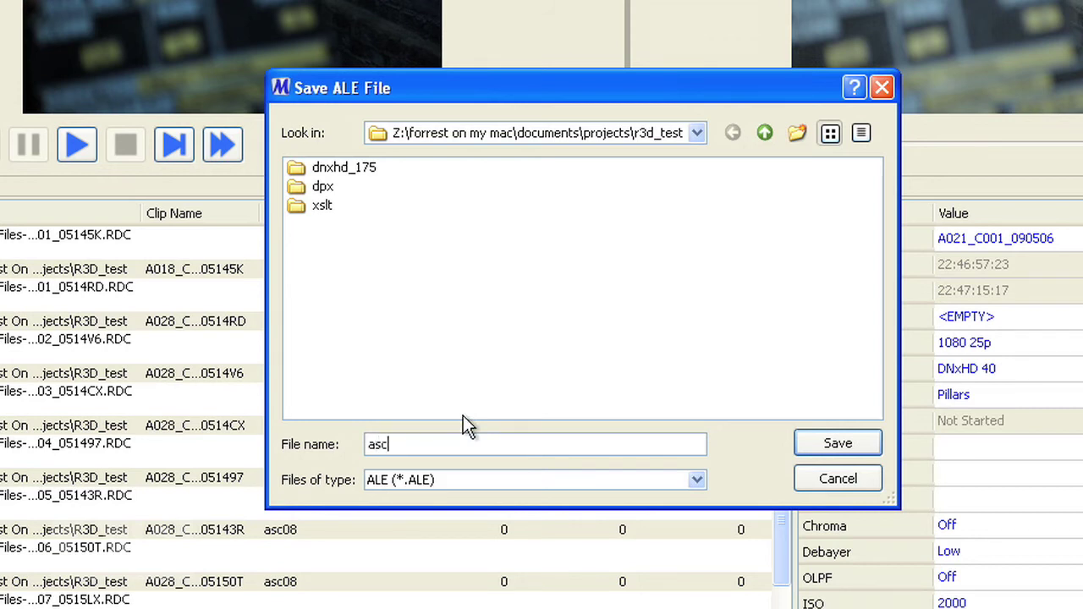
{"action": "type", "text": "08"}
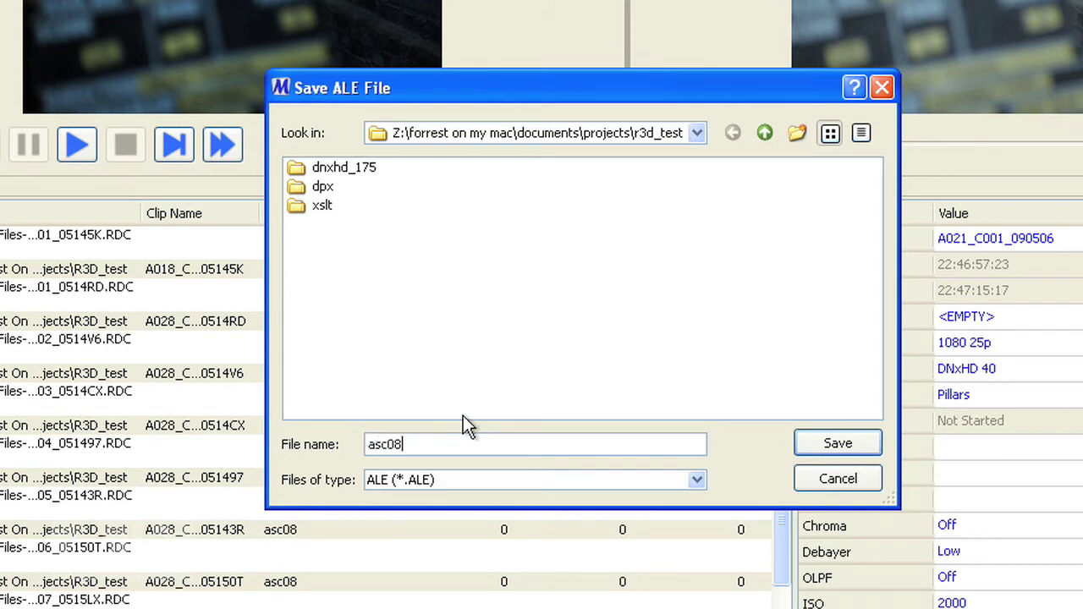
{"action": "left_click", "coordinate": [838, 446]}
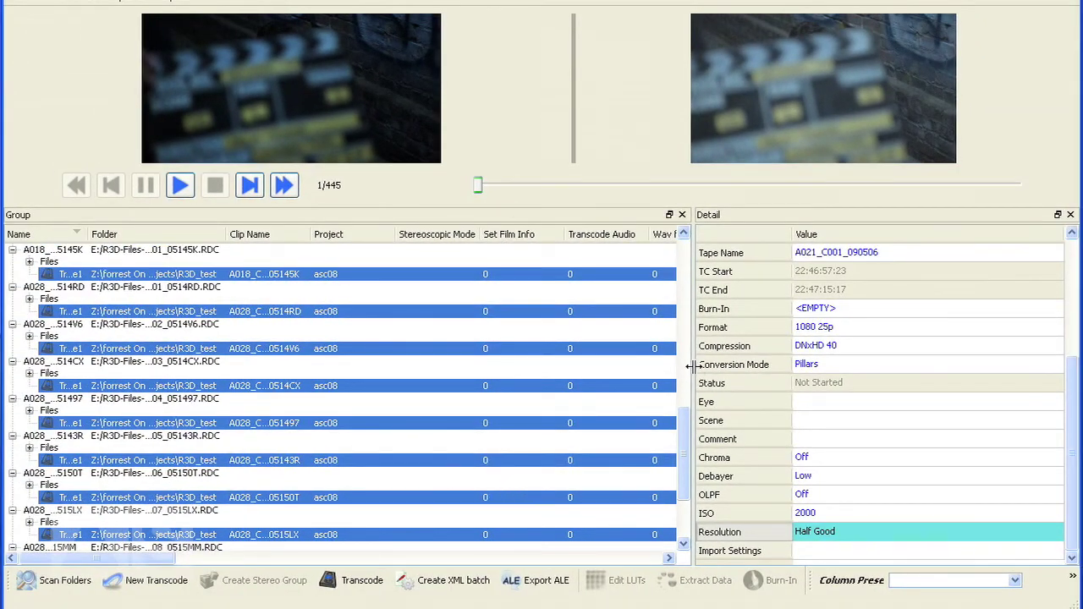
Step: Launch the batch transcode of all 25 clips to DNxHD 40 MXF files
{"action": "scroll", "coordinate": [880, 380], "scroll_direction": "up", "scroll_amount": 4}
{"action": "scroll", "coordinate": [846, 364], "scroll_direction": "down", "scroll_amount": 1}
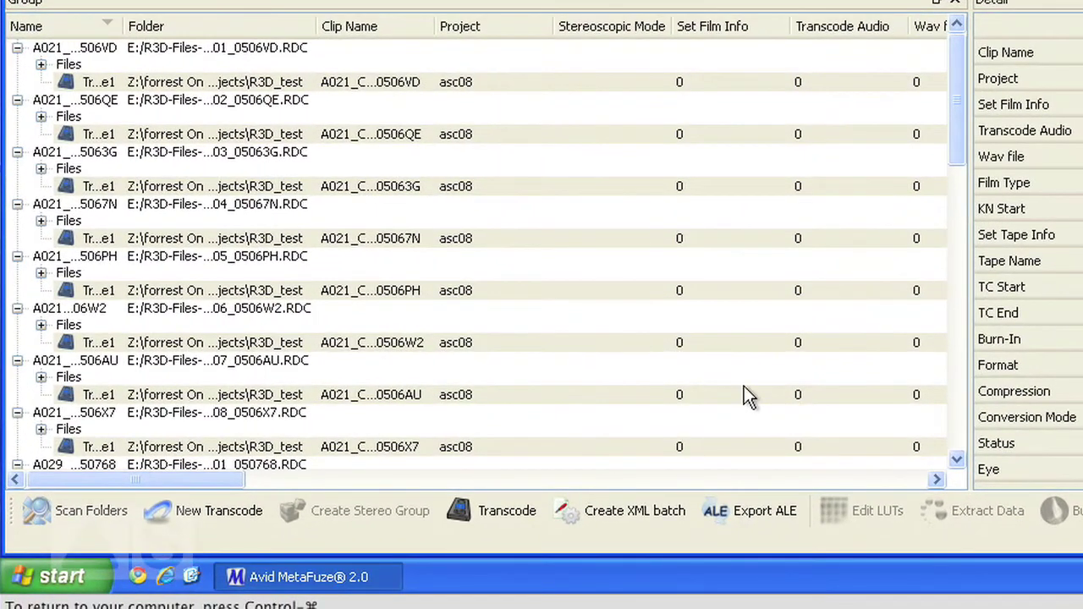
{"action": "left_click", "coordinate": [479, 513]}
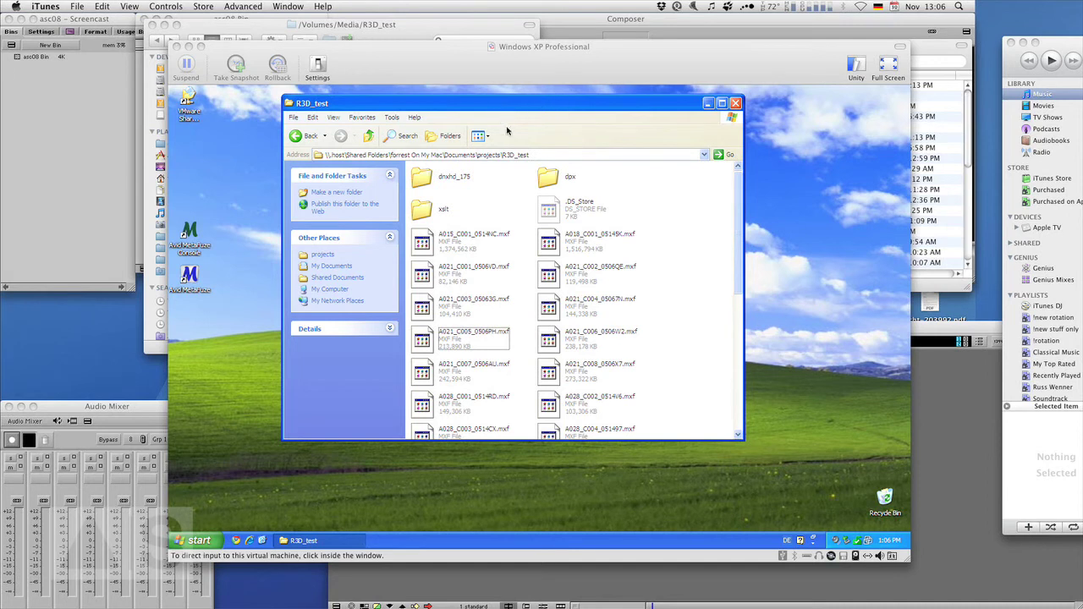
Step: Check the MXF files in R3D_test in Explorer, then switch to Finder on the Mac
{"action": "left_click", "coordinate": [745, 210]}
{"action": "scroll", "coordinate": [729, 244], "scroll_direction": "down", "scroll_amount": 3}
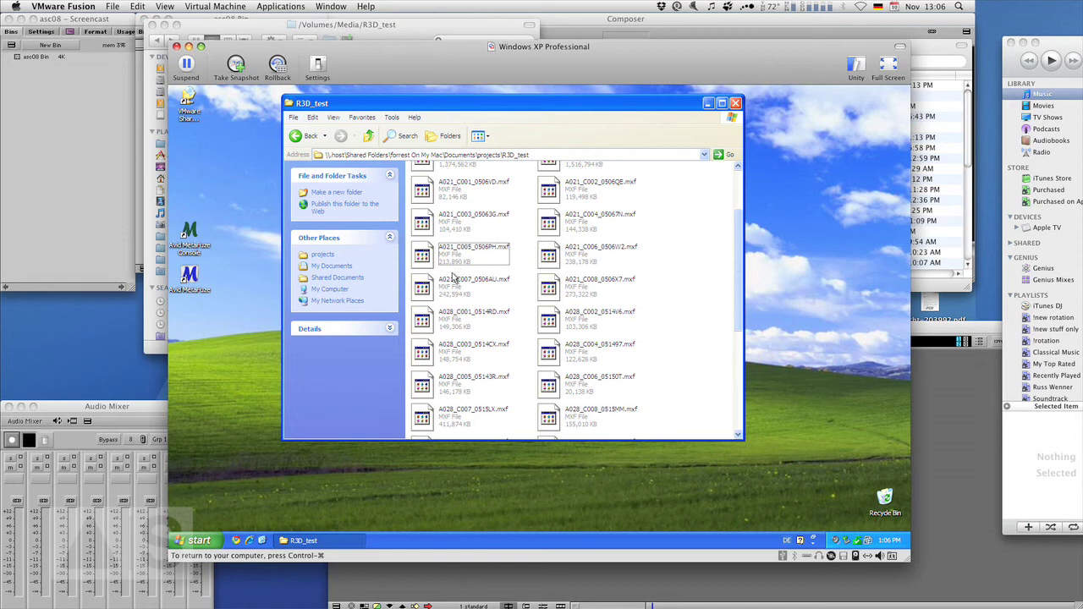
{"action": "key", "text": "super+Tab"}
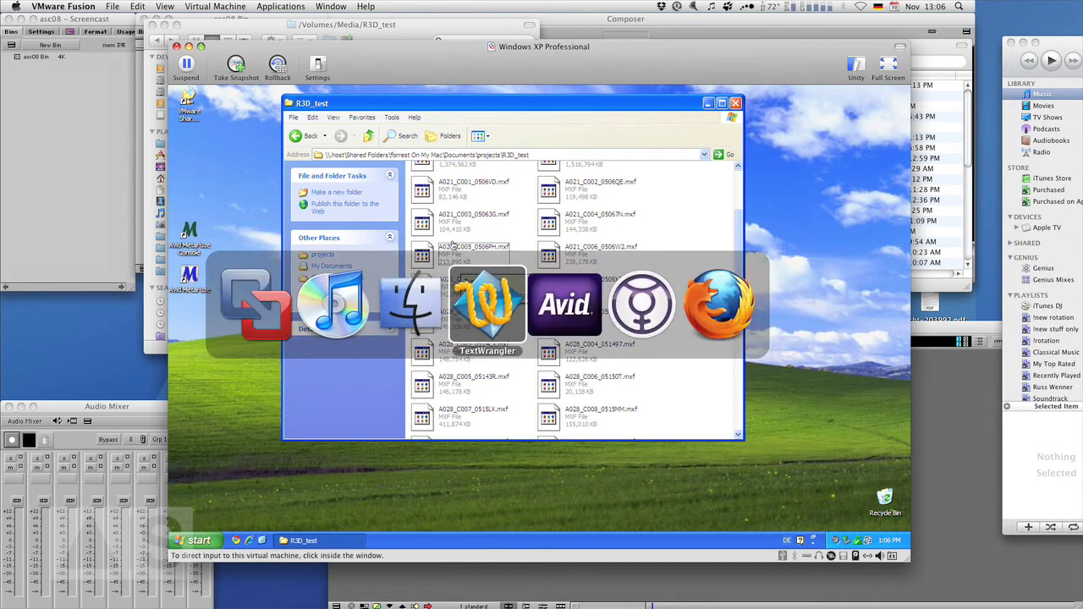
{"action": "key", "text": "super+shift+Tab"}
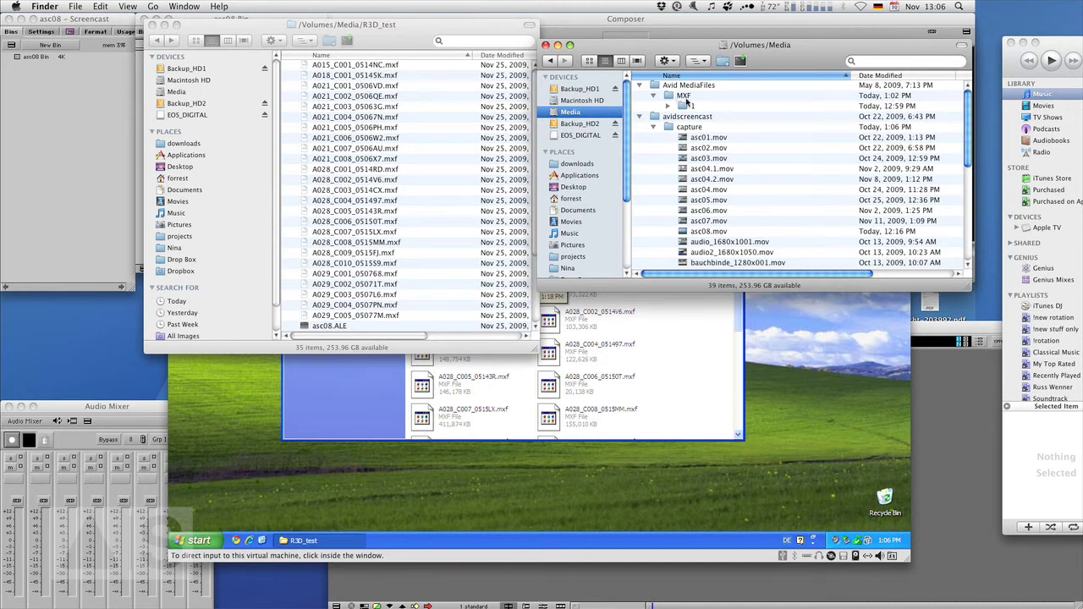
Step: Make a new folder named 2 and move it into Avid MediaFiles/MXF on the Media drive
{"action": "left_click", "coordinate": [640, 116]}
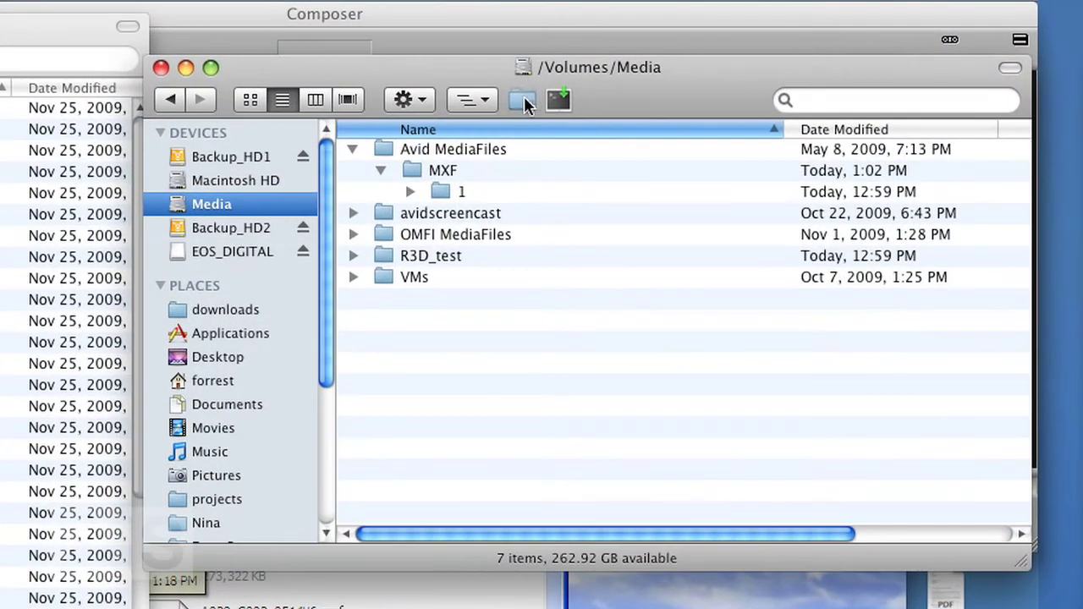
{"action": "left_click", "coordinate": [723, 60]}
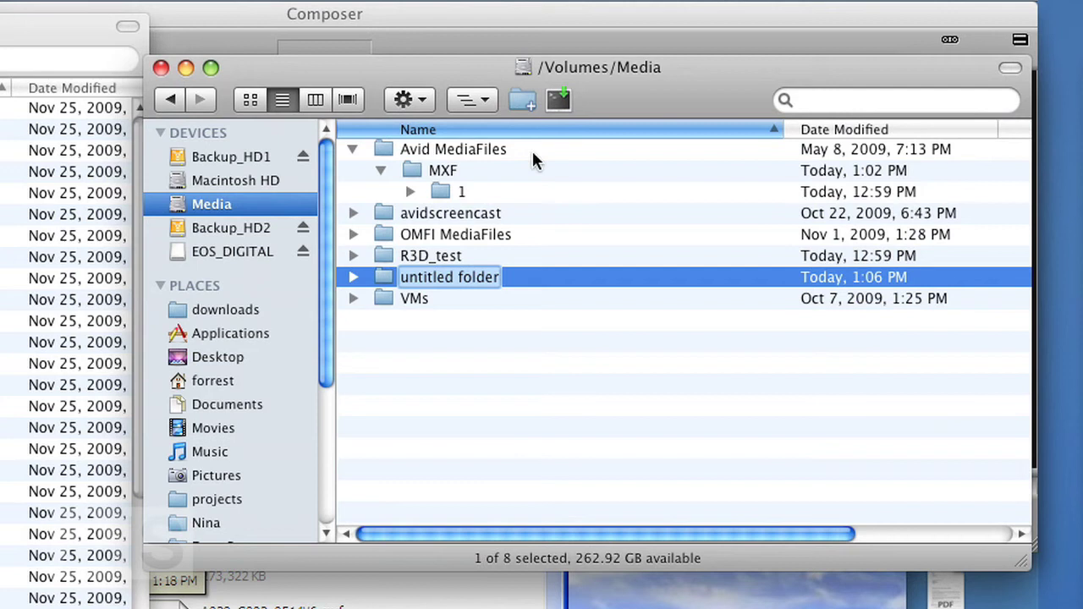
{"action": "type", "text": "2"}
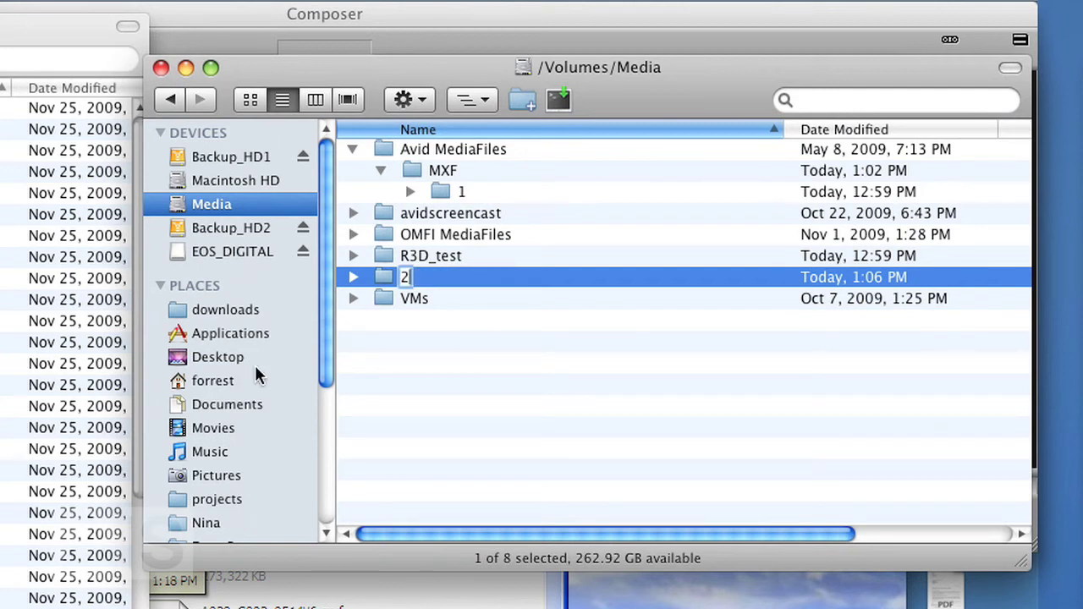
{"action": "key", "text": "Return"}
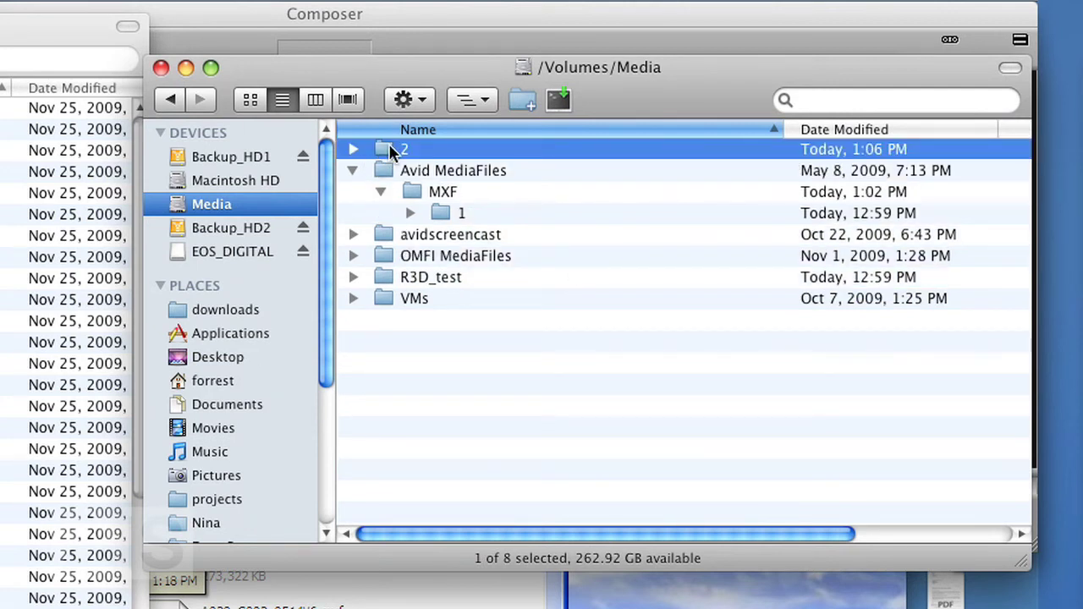
{"action": "left_click_drag", "start_coordinate": [391, 151], "coordinate": [437, 192]}
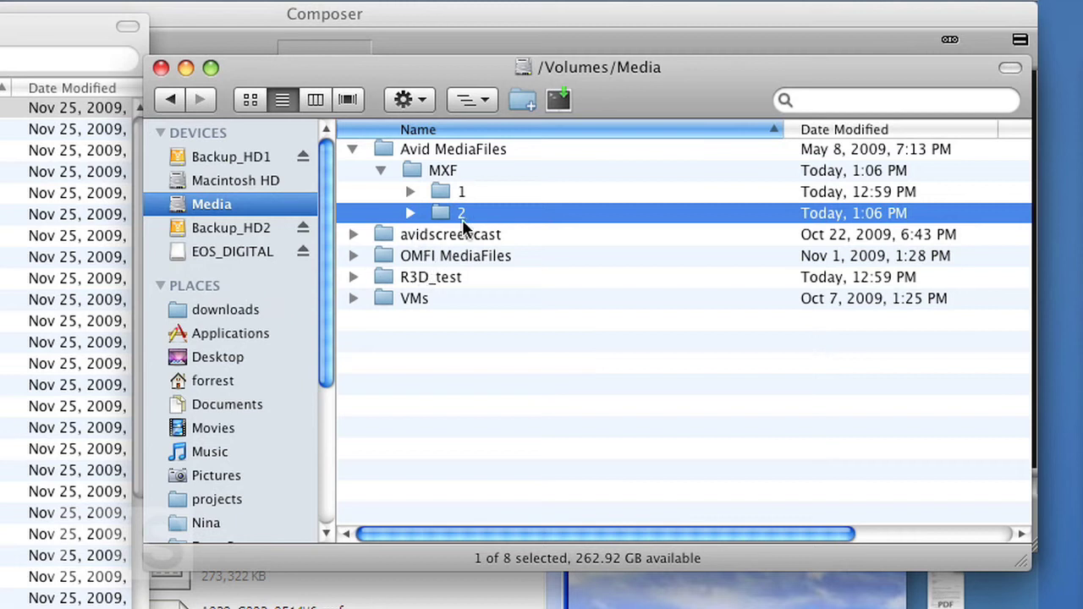
{"action": "left_click", "coordinate": [409, 213]}
Step: Select all 25 .mxf files from A015_C001_0514NC.mxf onward and drag them into MXF folder 2
{"action": "left_click", "coordinate": [414, 298]}
{"action": "left_click", "coordinate": [68, 508]}
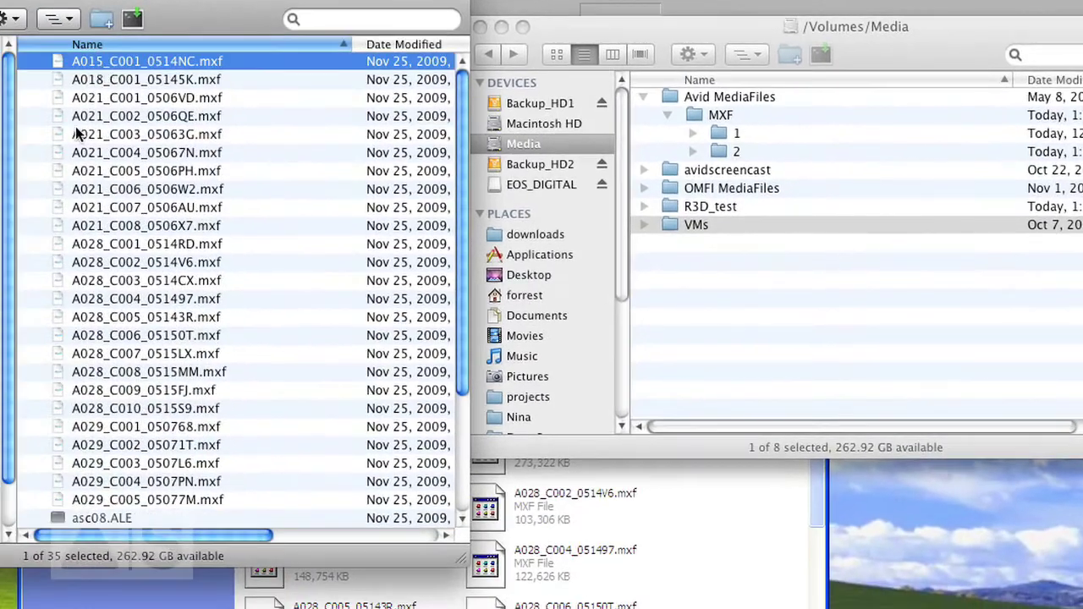
{"action": "left_click", "coordinate": [138, 501], "text": "shift"}
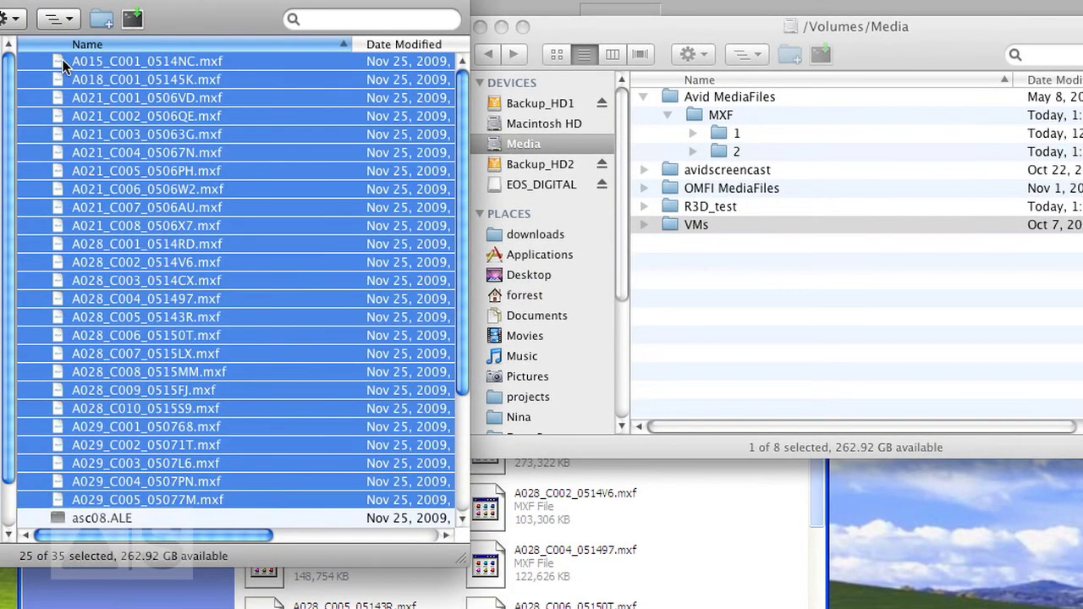
{"action": "left_click_drag", "start_coordinate": [63, 59], "coordinate": [726, 152]}
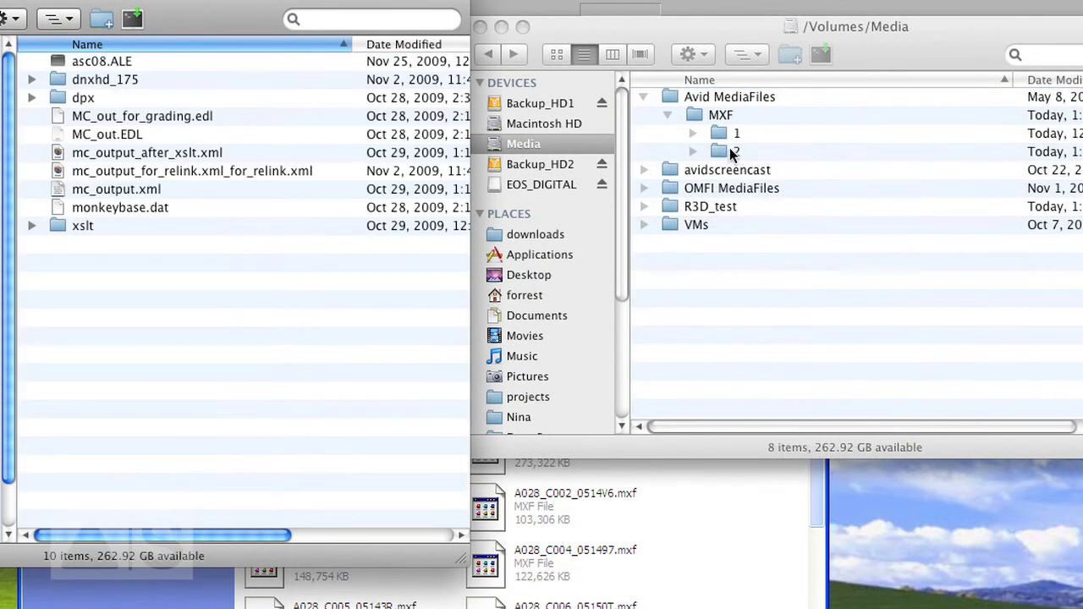
{"action": "left_click", "coordinate": [693, 152]}
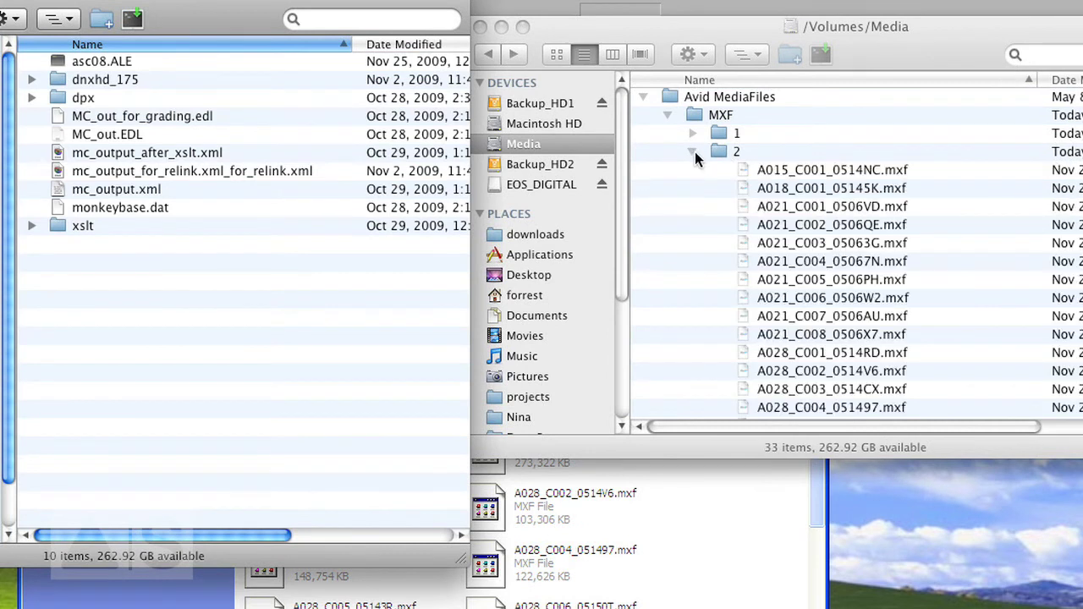
{"action": "left_click", "coordinate": [693, 152]}
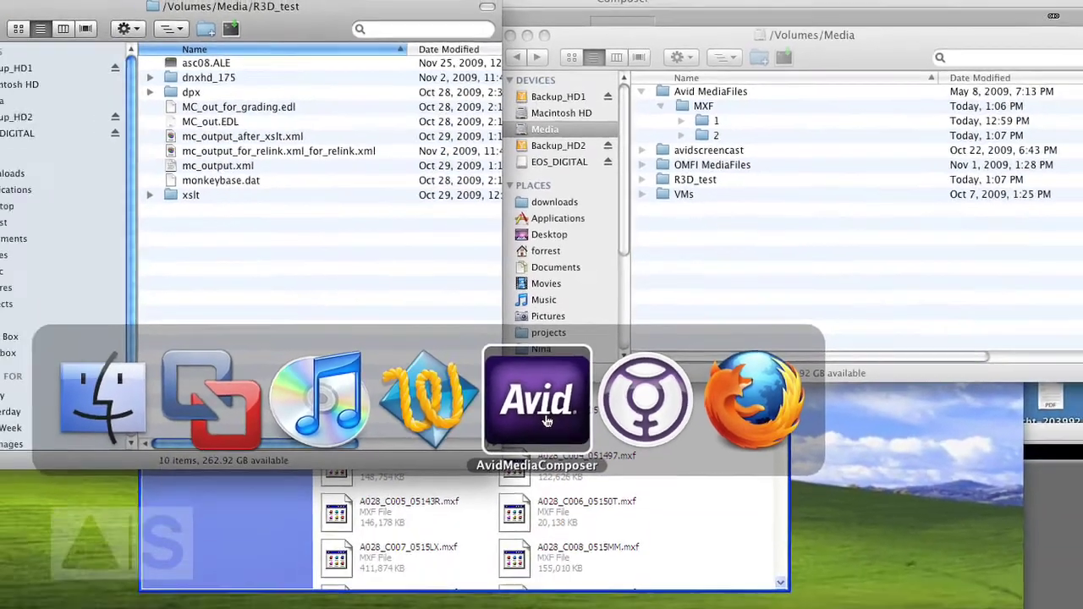
Step: Import asc08.ALE into the asc08 bin in Media Composer
{"action": "left_click", "coordinate": [546, 421]}
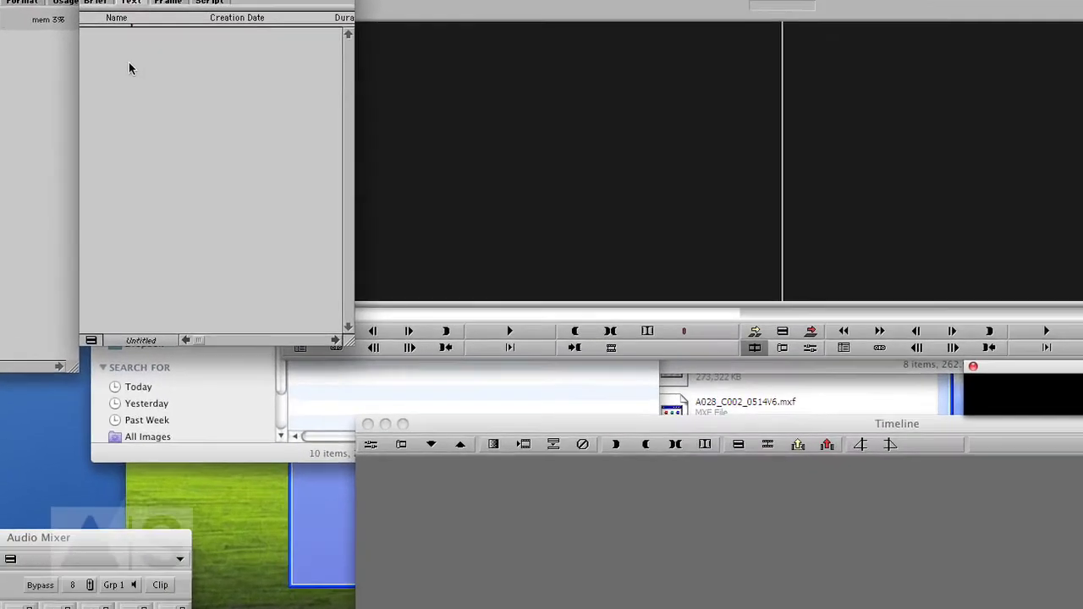
{"action": "right_click", "coordinate": [170, 74]}
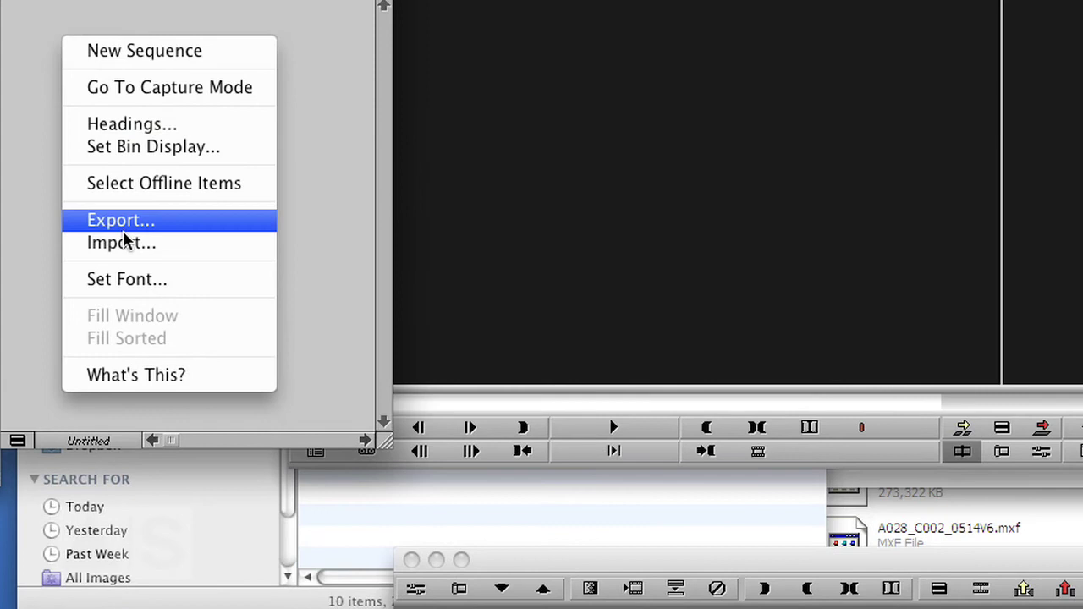
{"action": "left_click", "coordinate": [100, 244]}
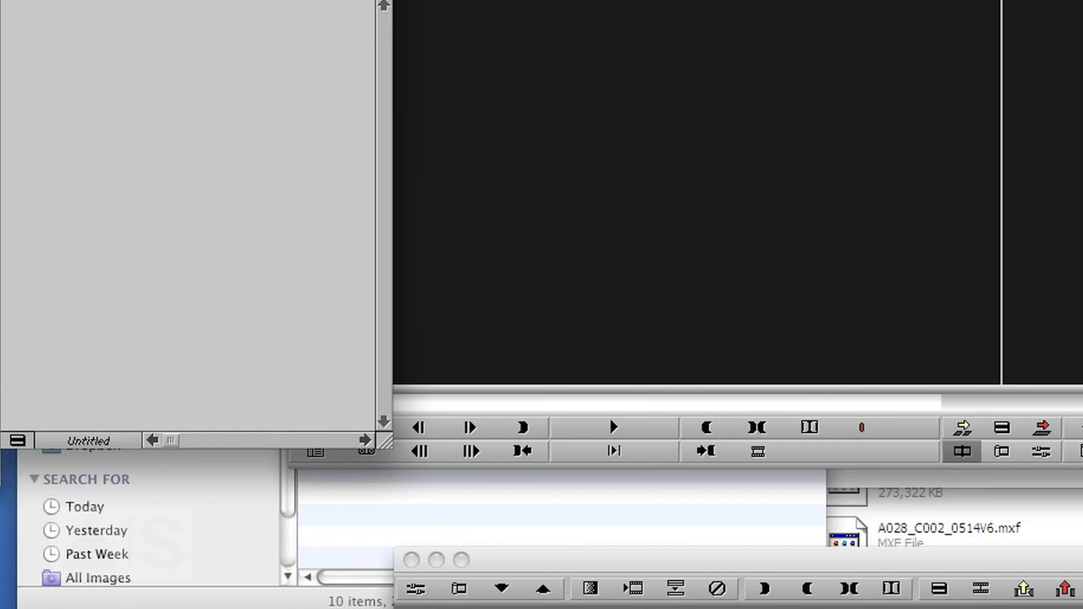
{"action": "left_click", "coordinate": [643, 299]}
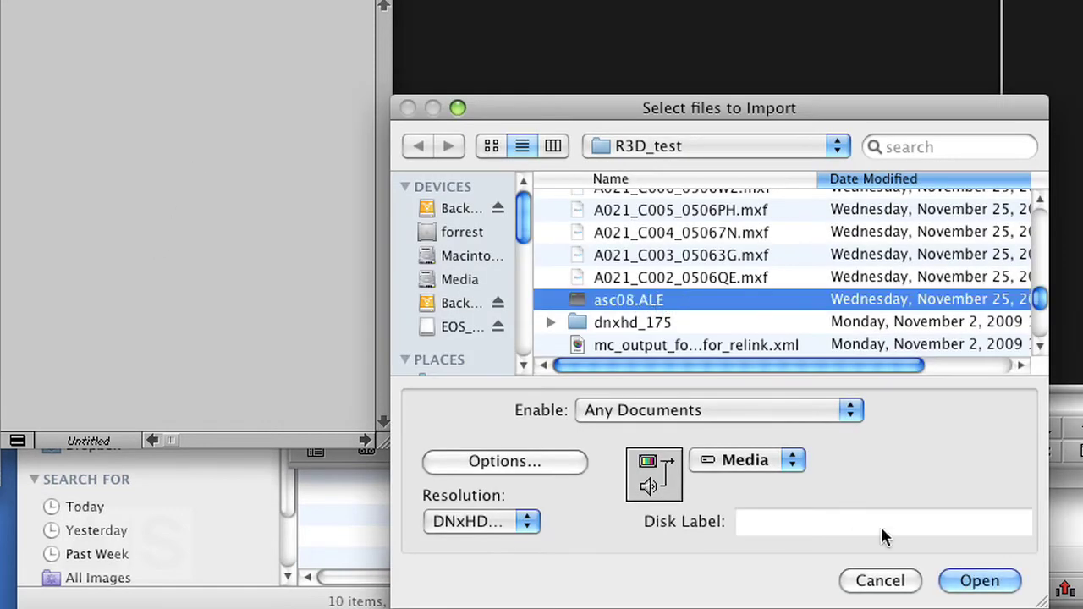
{"action": "left_click", "coordinate": [964, 581]}
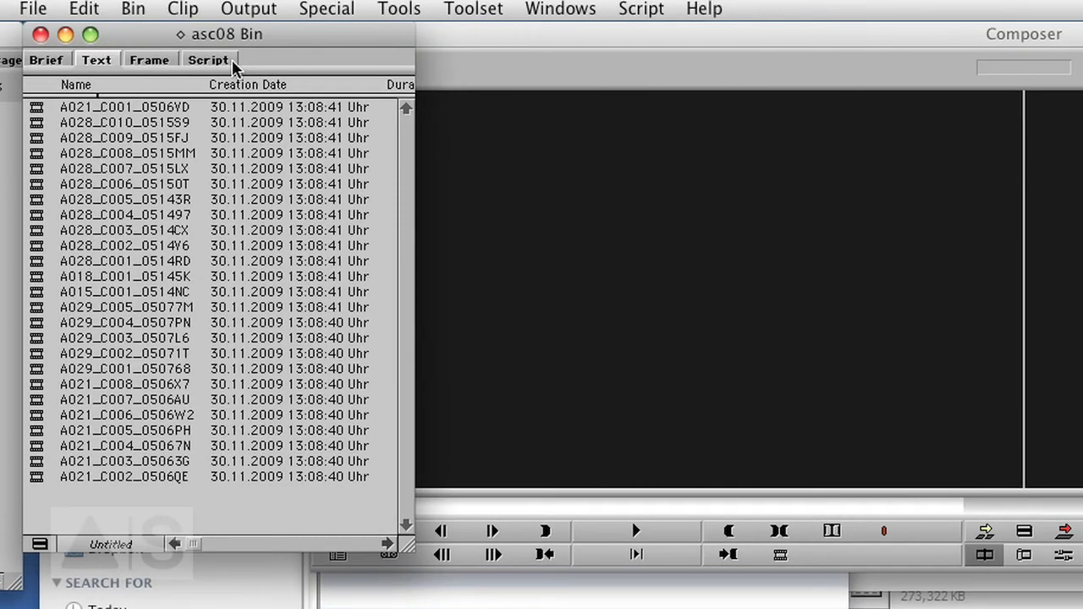
Step: Load the first asc08 clip to confirm it shows MEDIA OFFLINE, then select all bin clips
{"action": "left_click", "coordinate": [37, 110]}
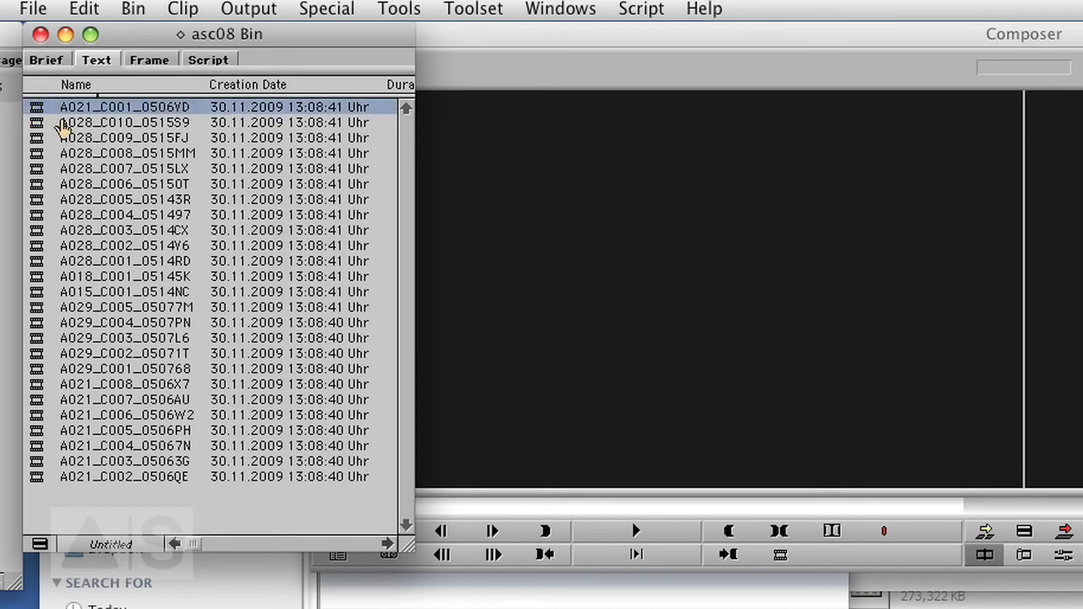
{"action": "double_click", "coordinate": [35, 109]}
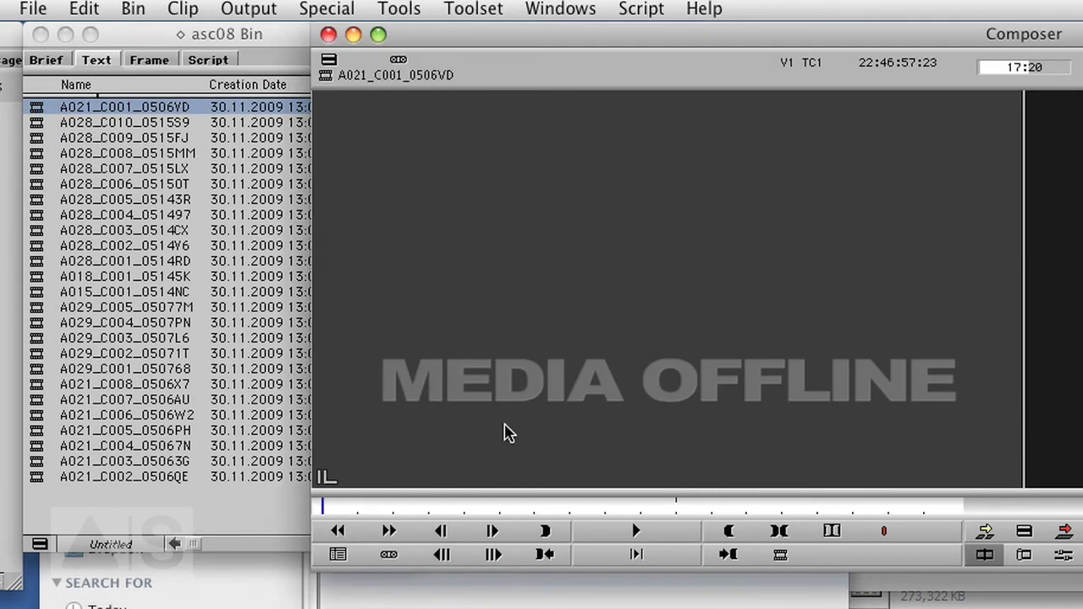
{"action": "left_click", "coordinate": [119, 33]}
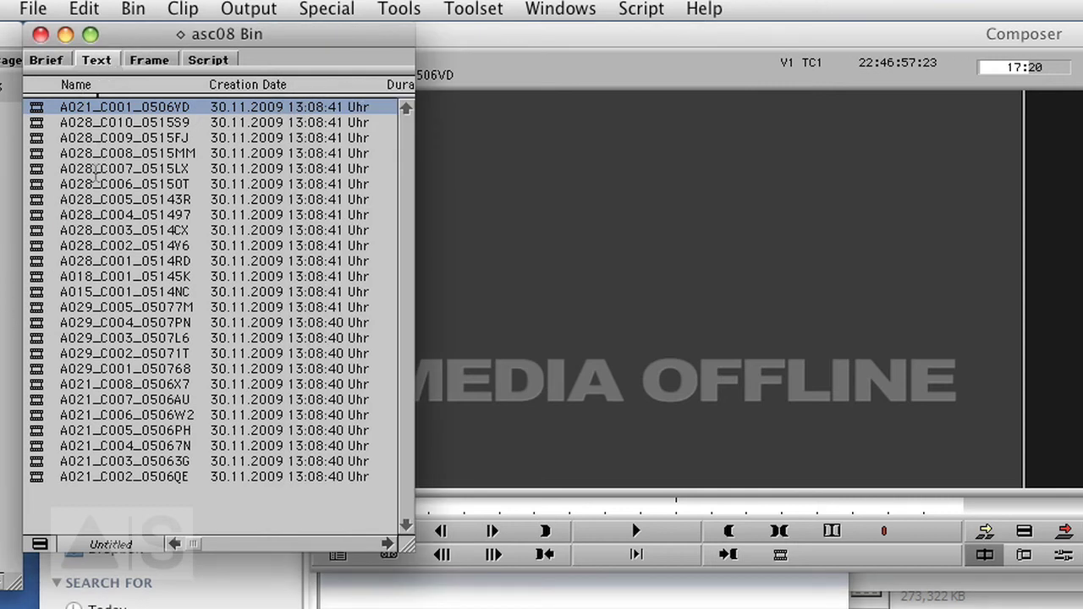
{"action": "key", "text": "super+a"}
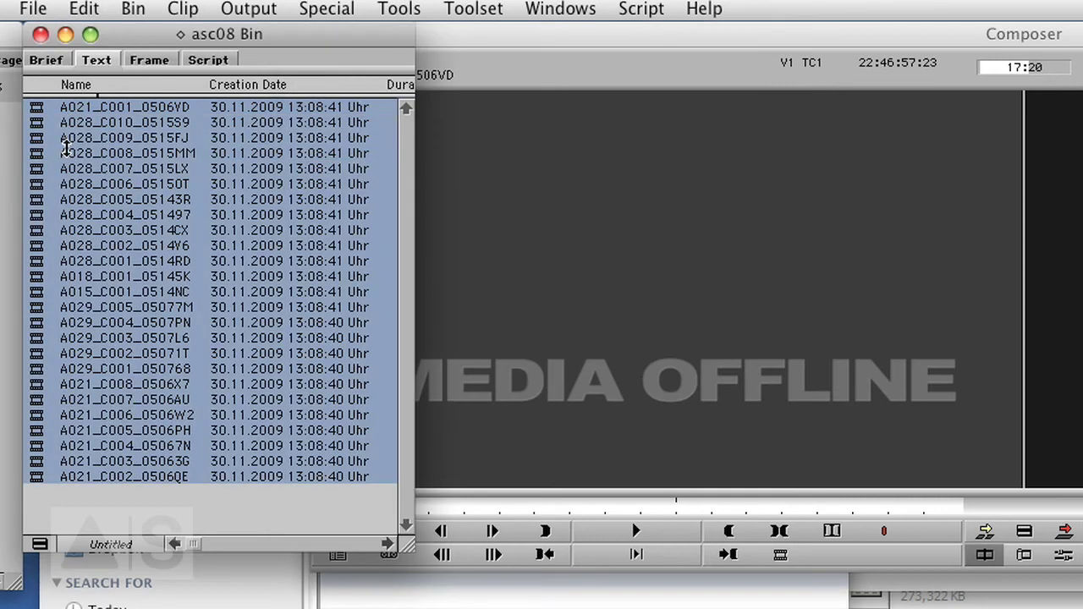
Step: Relink the selected master clips with Clip > Relink, limited to media on the Media drive
{"action": "left_click", "coordinate": [177, 11]}
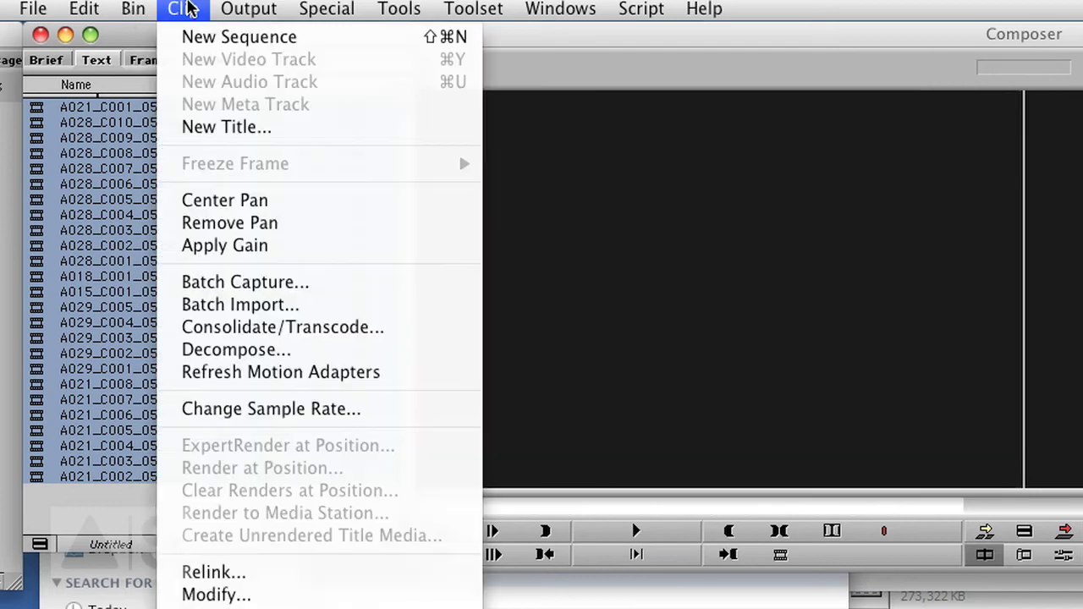
{"action": "left_click", "coordinate": [214, 573]}
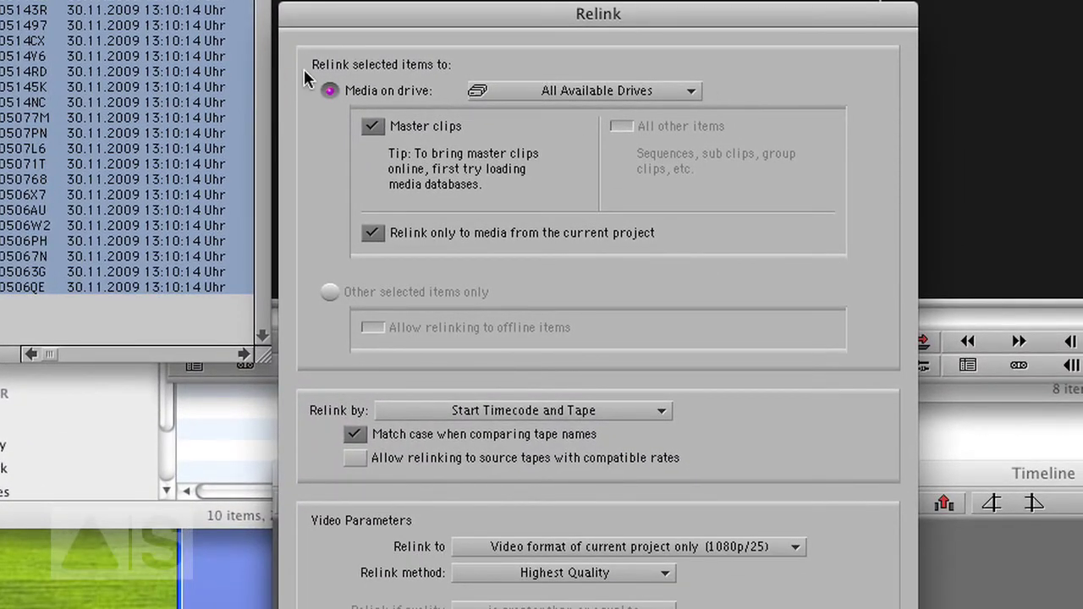
{"action": "left_click", "coordinate": [592, 100]}
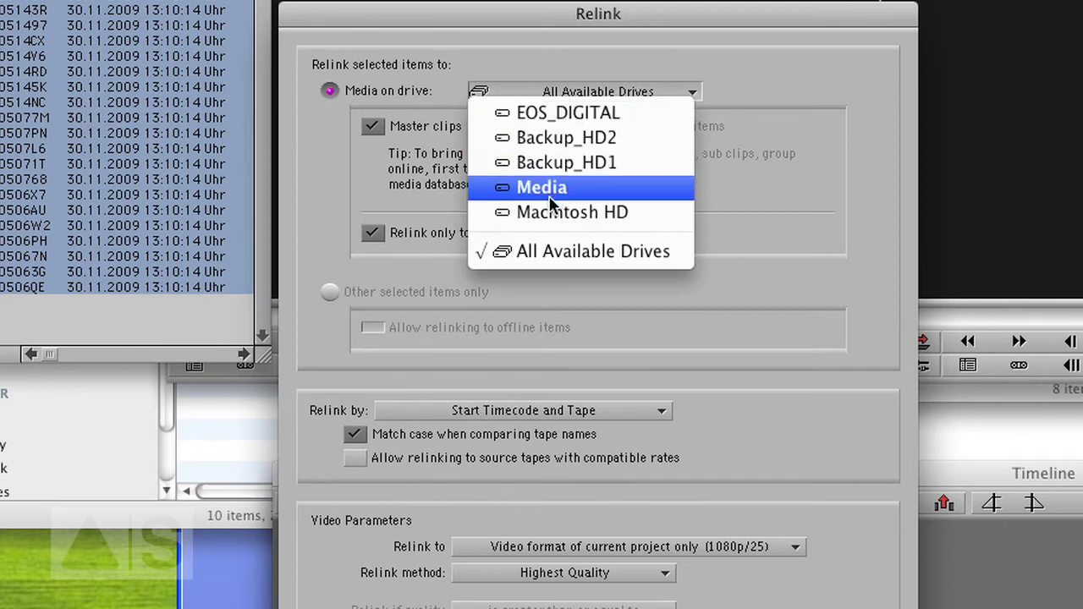
{"action": "left_click", "coordinate": [568, 187]}
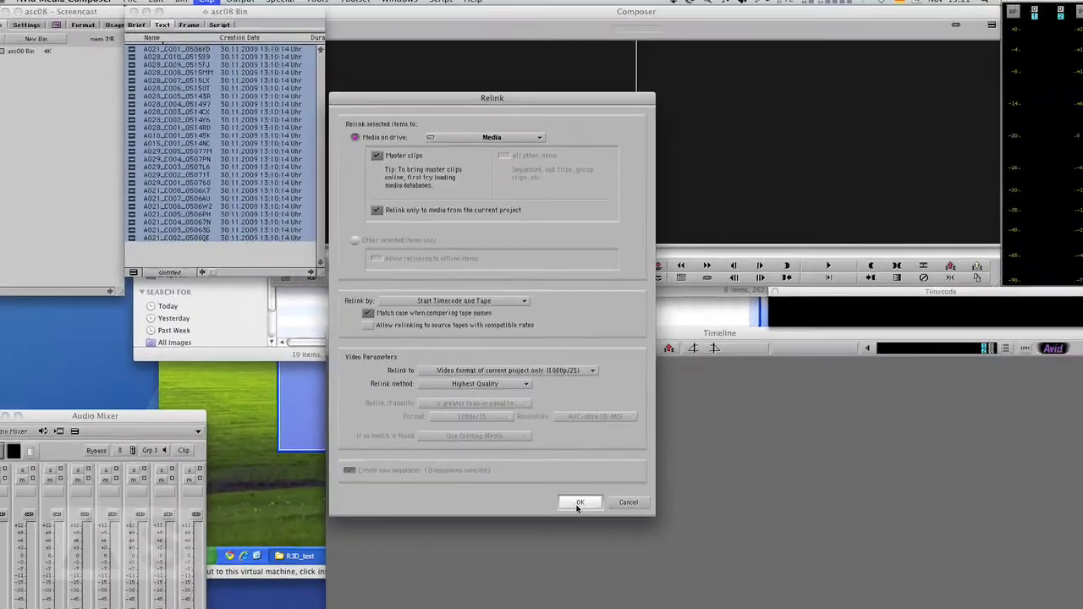
{"action": "left_click", "coordinate": [570, 498]}
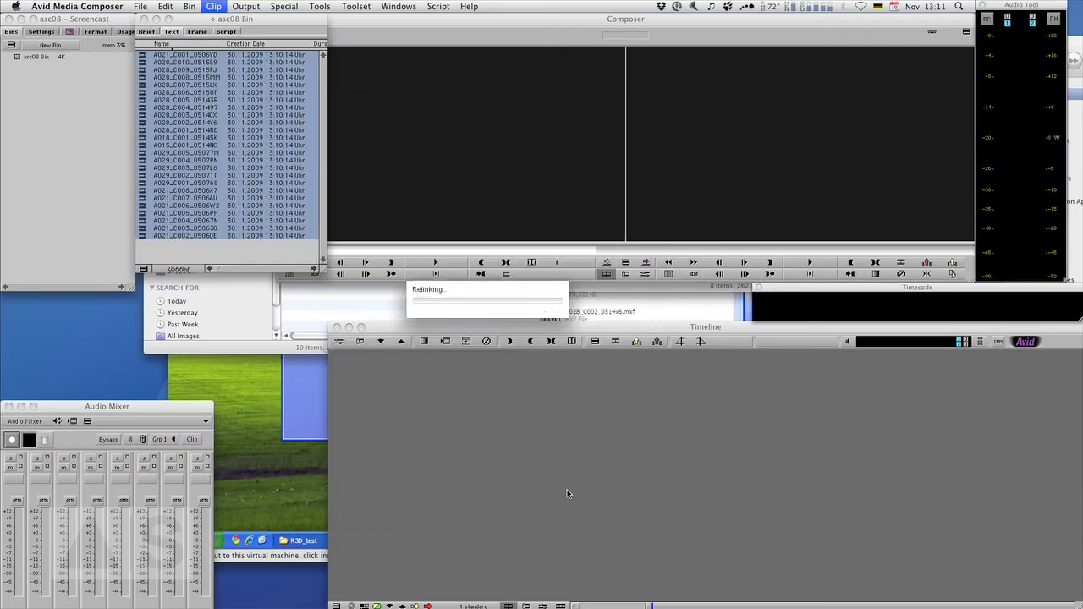
Step: Load the first clip and A018_C001_05145K in the source monitor and scrub their footage
{"action": "double_click", "coordinate": [142, 62]}
{"action": "left_click", "coordinate": [311, 252]}
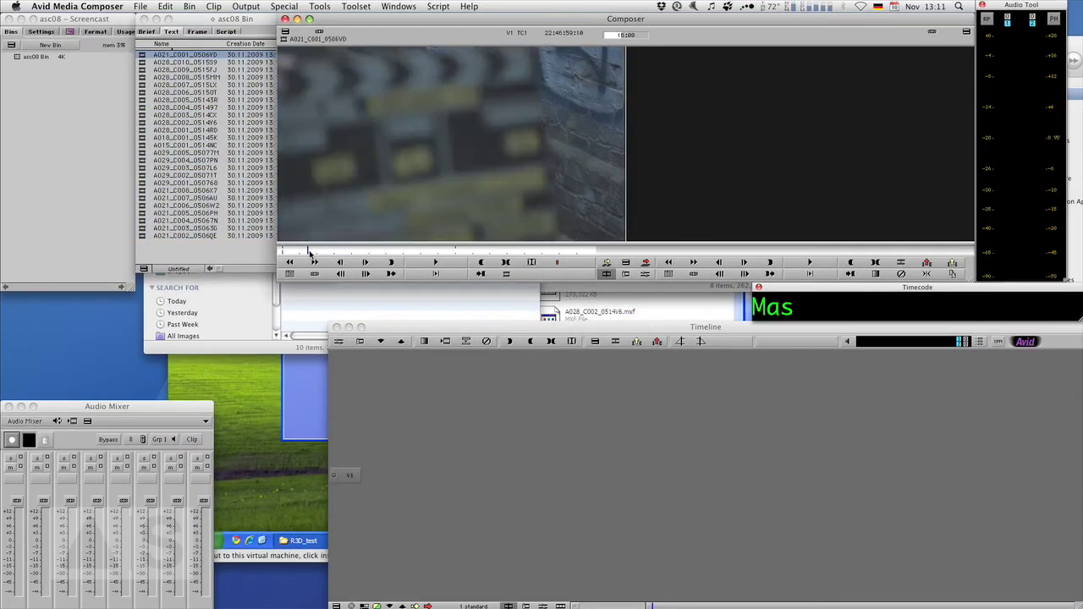
{"action": "left_click_drag", "start_coordinate": [311, 252], "coordinate": [462, 237]}
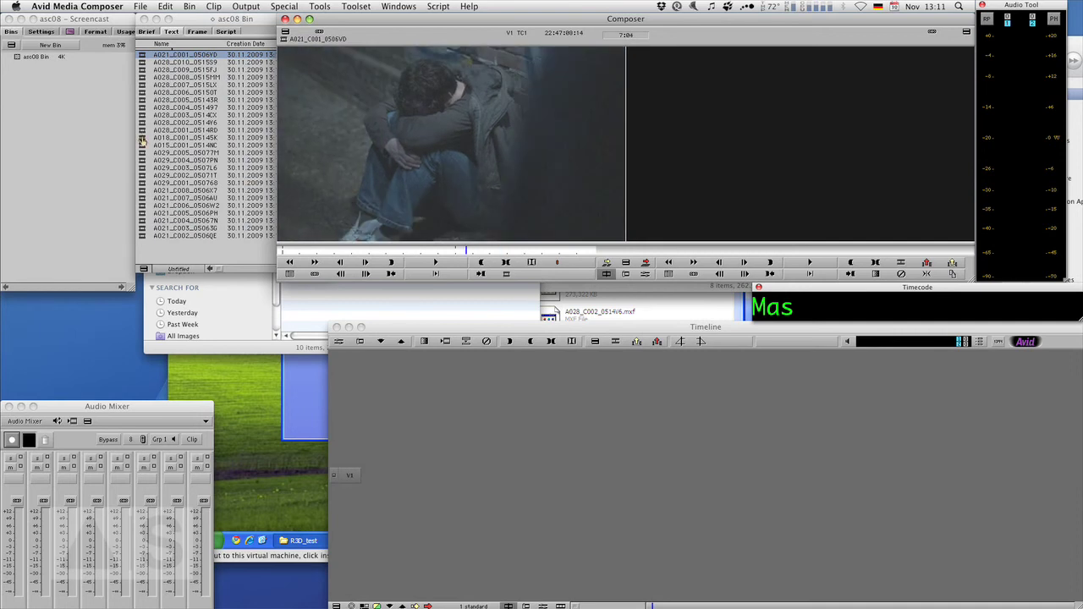
{"action": "double_click", "coordinate": [143, 138]}
{"action": "left_click", "coordinate": [444, 251]}
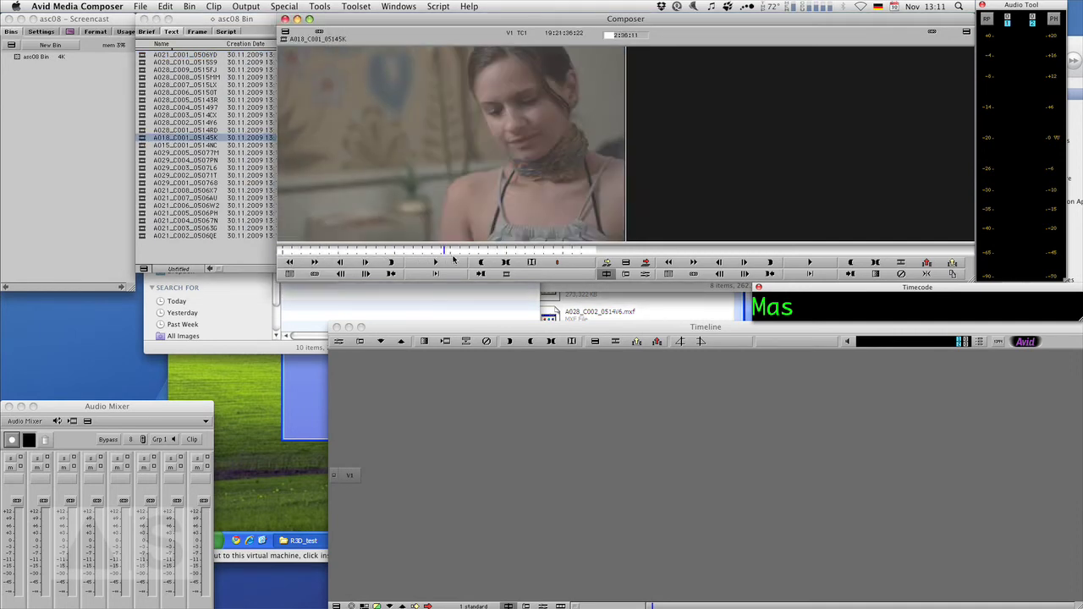
{"action": "left_click", "coordinate": [435, 251]}
Step: Load A029_C003_0507L6 and scrub it to confirm real picture plays
{"action": "double_click", "coordinate": [143, 168]}
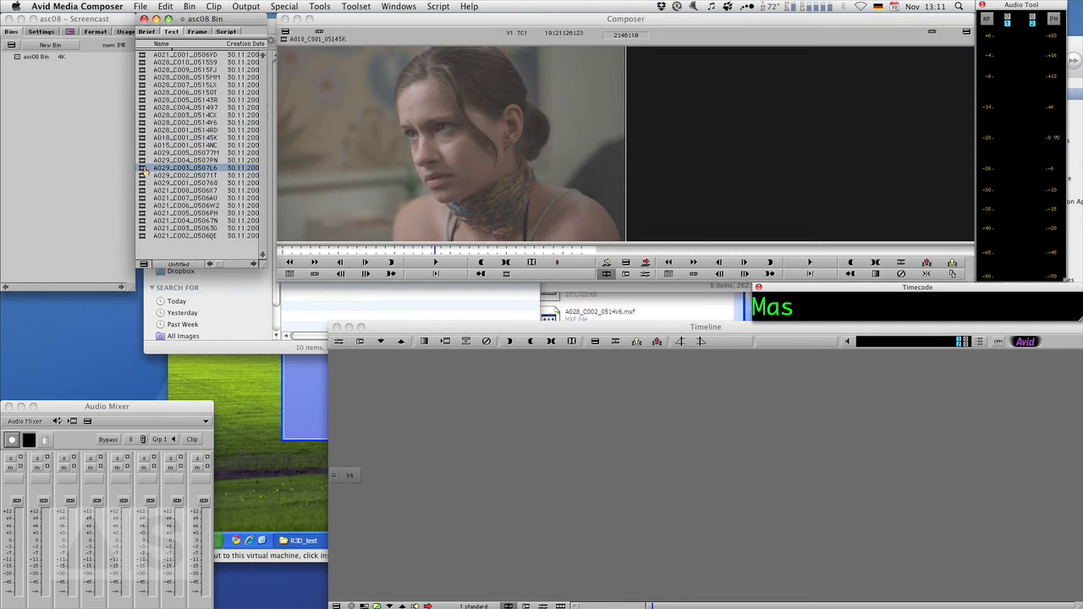
{"action": "left_click_drag", "start_coordinate": [364, 251], "coordinate": [373, 254]}
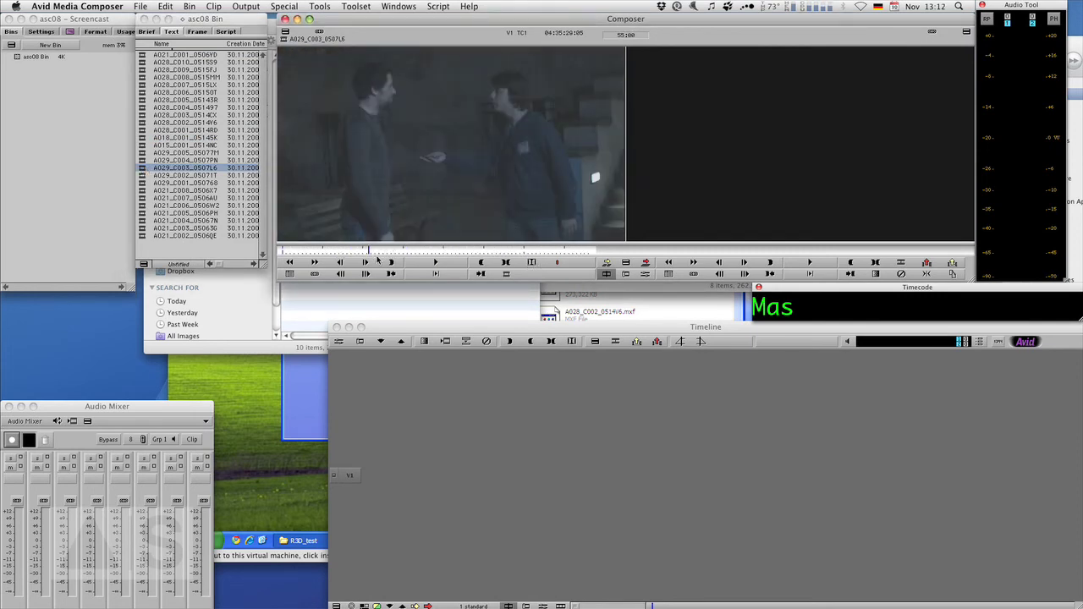
{"action": "left_click", "coordinate": [346, 251]}
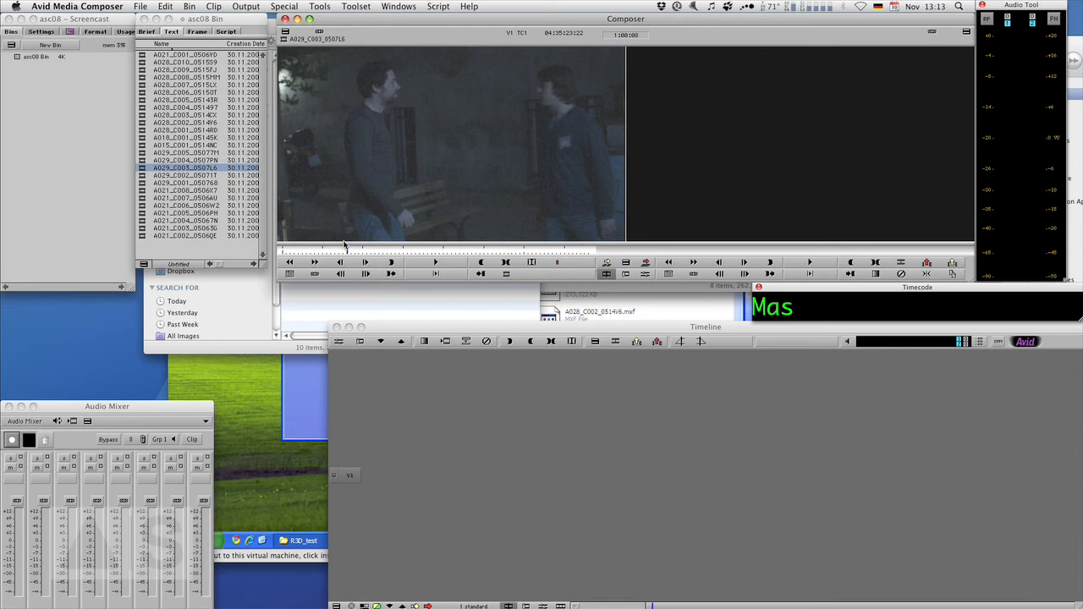
{"action": "key", "text": "super+Tab"}
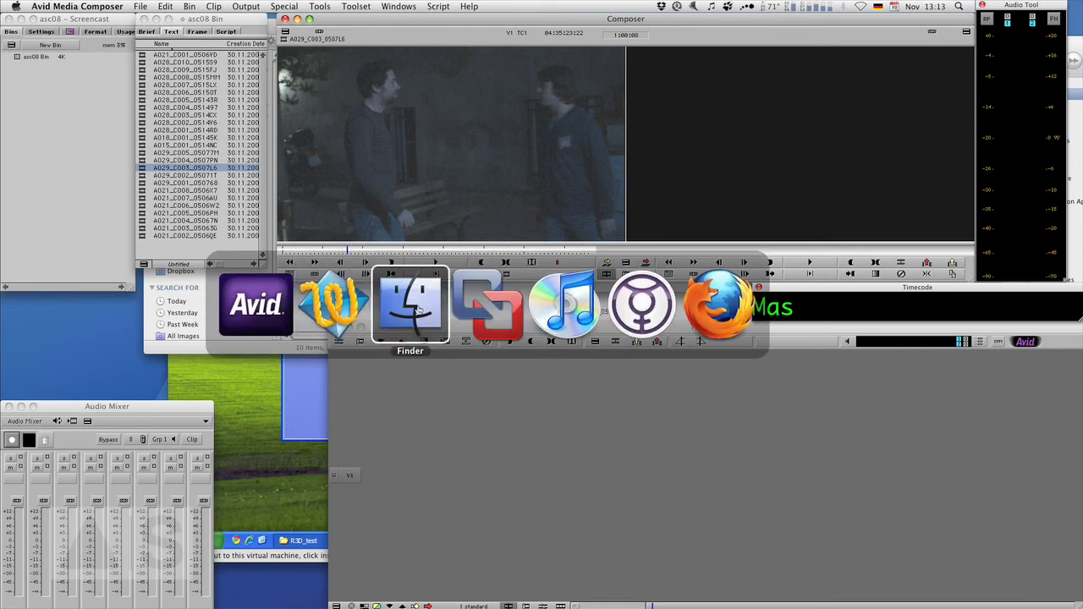
Step: Scroll through the avidscreencast.com blog page, then bring up the avidscreencast Twitter page
{"action": "left_click", "coordinate": [705, 311]}
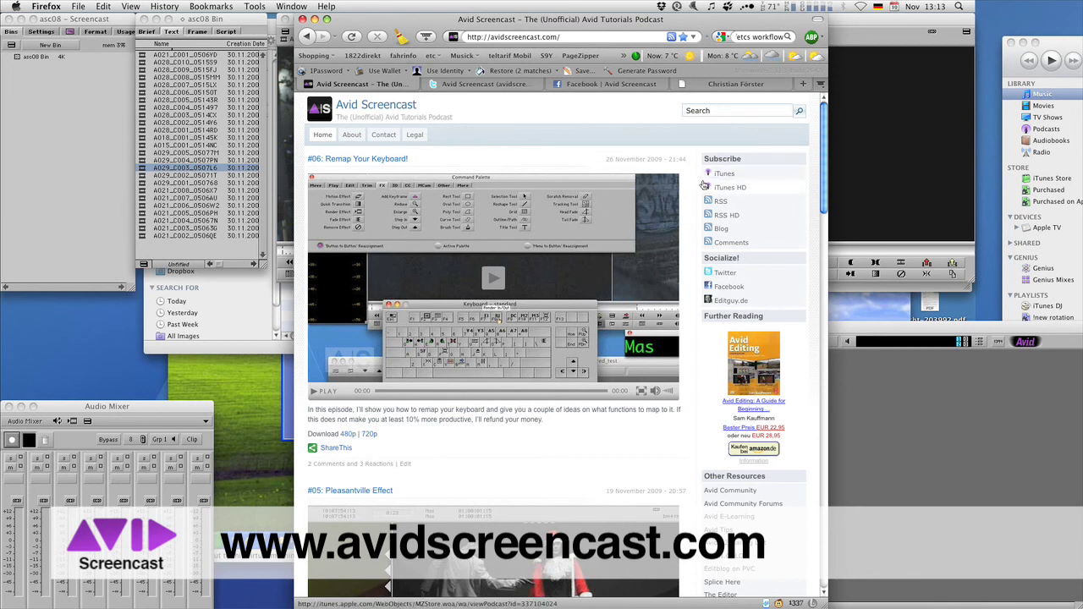
{"action": "scroll", "coordinate": [584, 160], "scroll_direction": "down", "scroll_amount": 5}
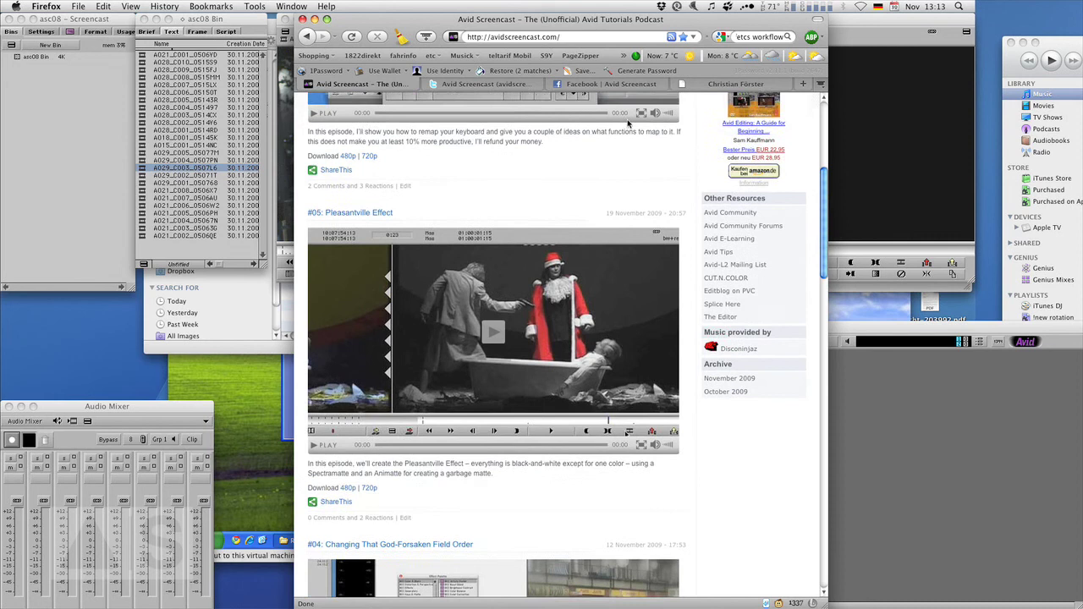
{"action": "scroll", "coordinate": [640, 174], "scroll_direction": "up", "scroll_amount": 5}
{"action": "scroll", "coordinate": [579, 241], "scroll_direction": "up", "scroll_amount": 1}
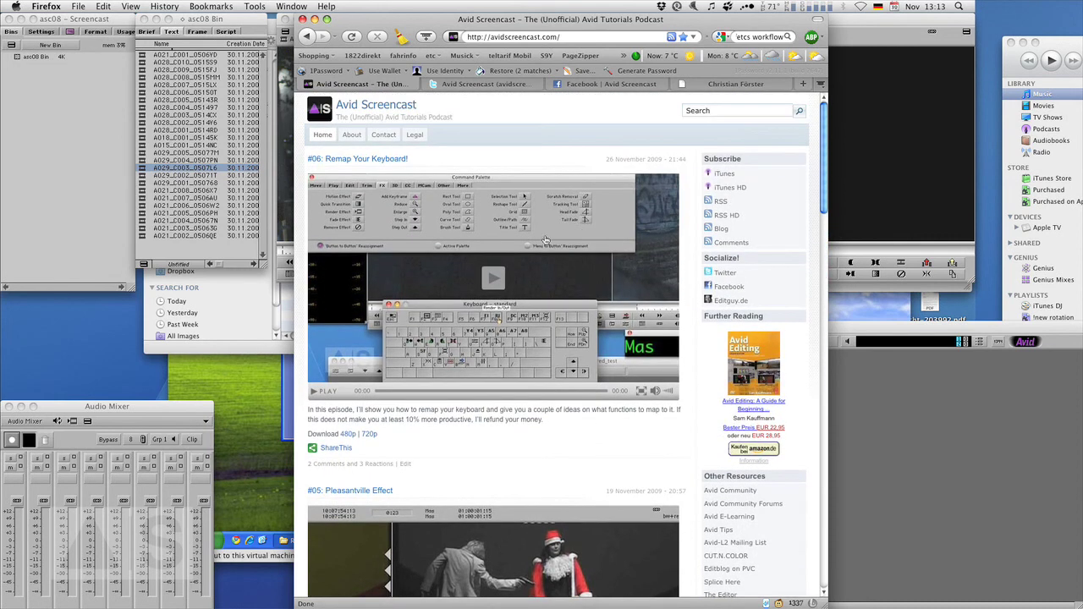
{"action": "scroll", "coordinate": [457, 317], "scroll_direction": "down", "scroll_amount": 4}
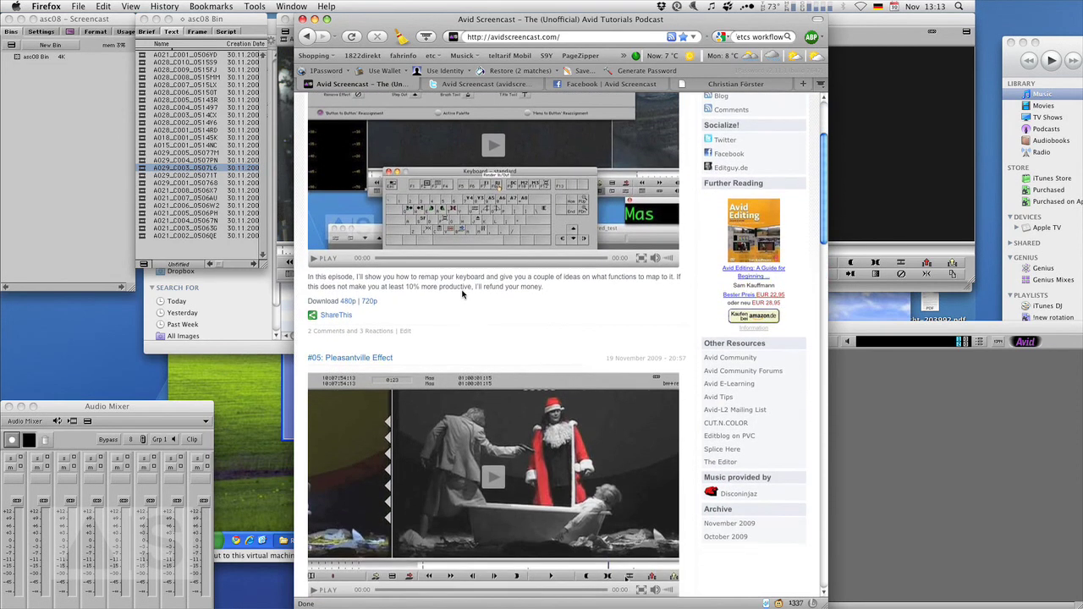
{"action": "scroll", "coordinate": [466, 315], "scroll_direction": "up", "scroll_amount": 2}
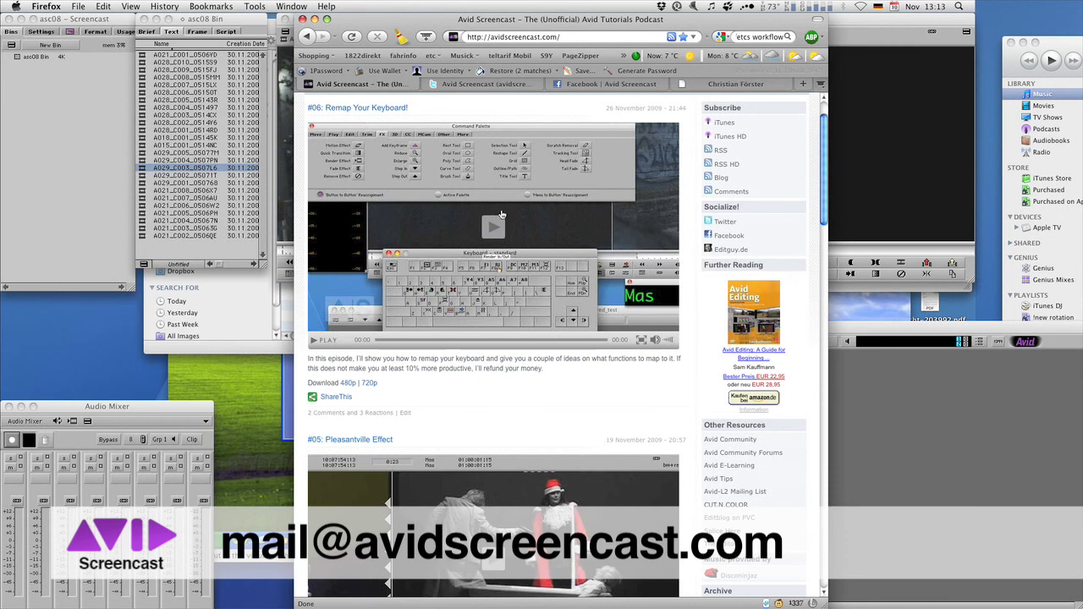
{"action": "scroll", "coordinate": [440, 394], "scroll_direction": "down", "scroll_amount": 3}
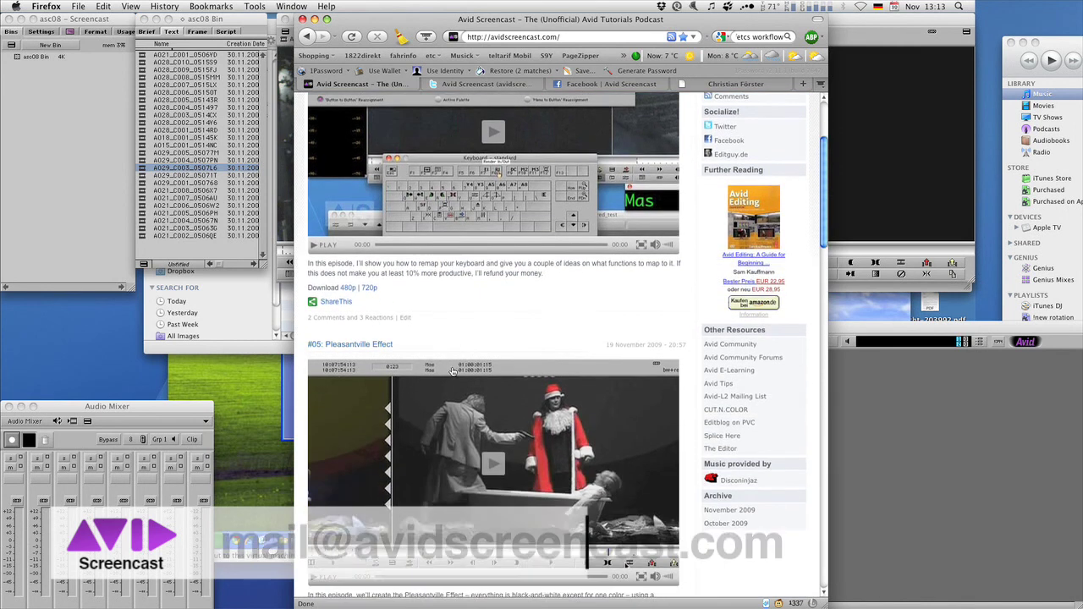
{"action": "left_click", "coordinate": [484, 85]}
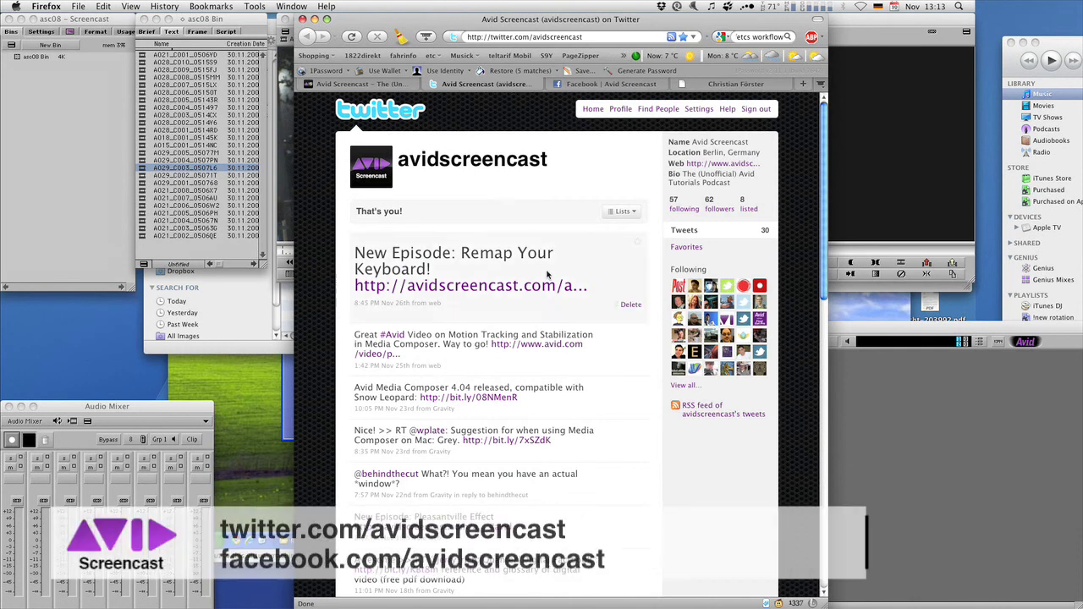
Step: View the Avid Screencast Facebook page, then scroll through the editguy.de portfolio thumbnails
{"action": "left_click", "coordinate": [596, 85]}
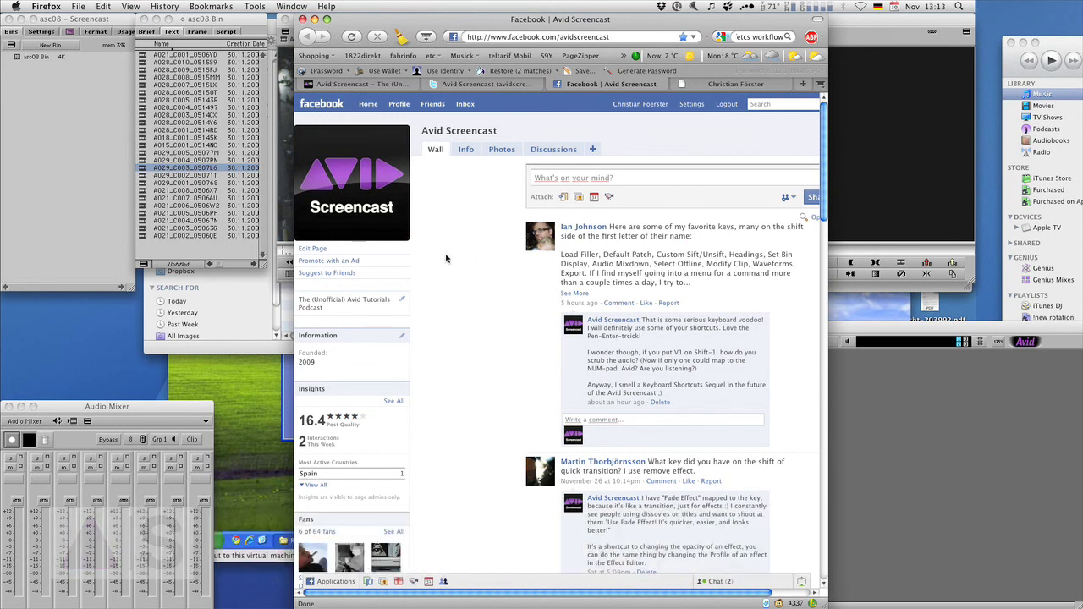
{"action": "left_click", "coordinate": [735, 86]}
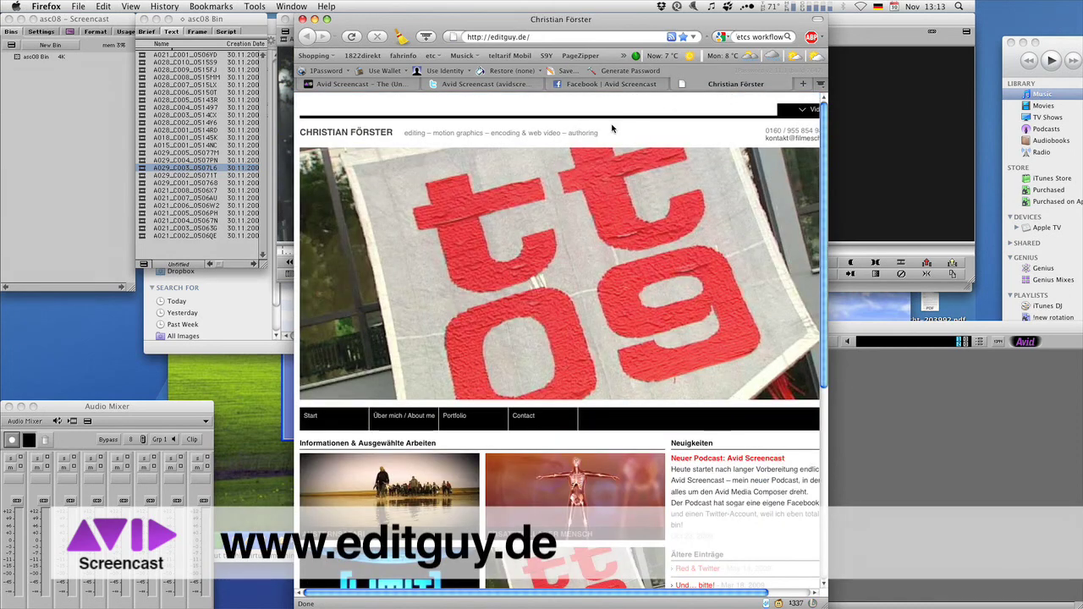
{"action": "scroll", "coordinate": [559, 124], "scroll_direction": "down", "scroll_amount": 5}
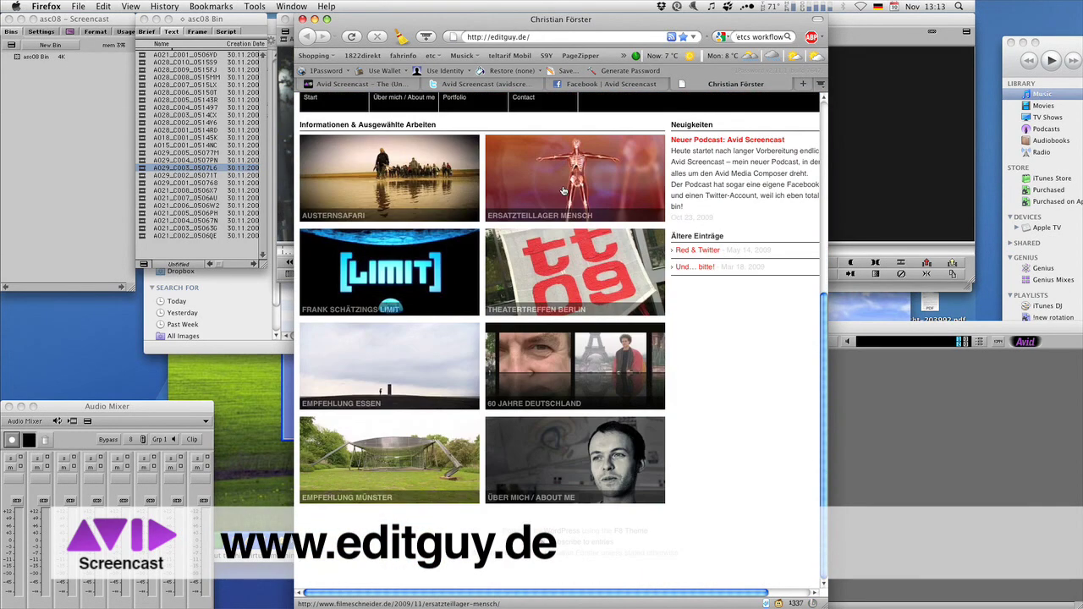
{"action": "scroll", "coordinate": [559, 117], "scroll_direction": "up", "scroll_amount": 5}
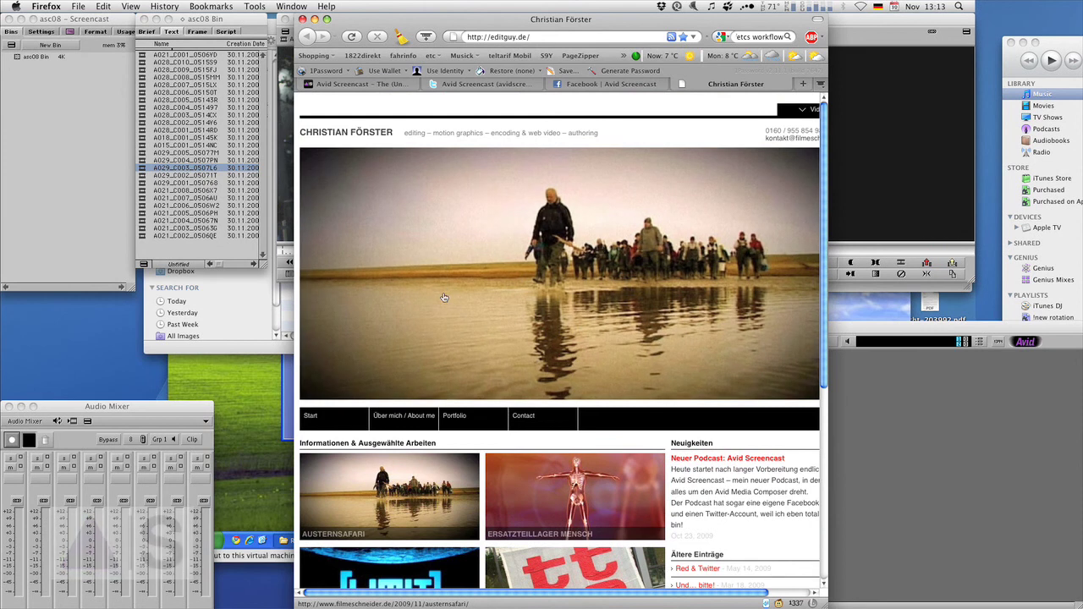
{"action": "scroll", "coordinate": [489, 270], "scroll_direction": "down", "scroll_amount": 3}
{"action": "scroll", "coordinate": [490, 270], "scroll_direction": "down", "scroll_amount": 2}
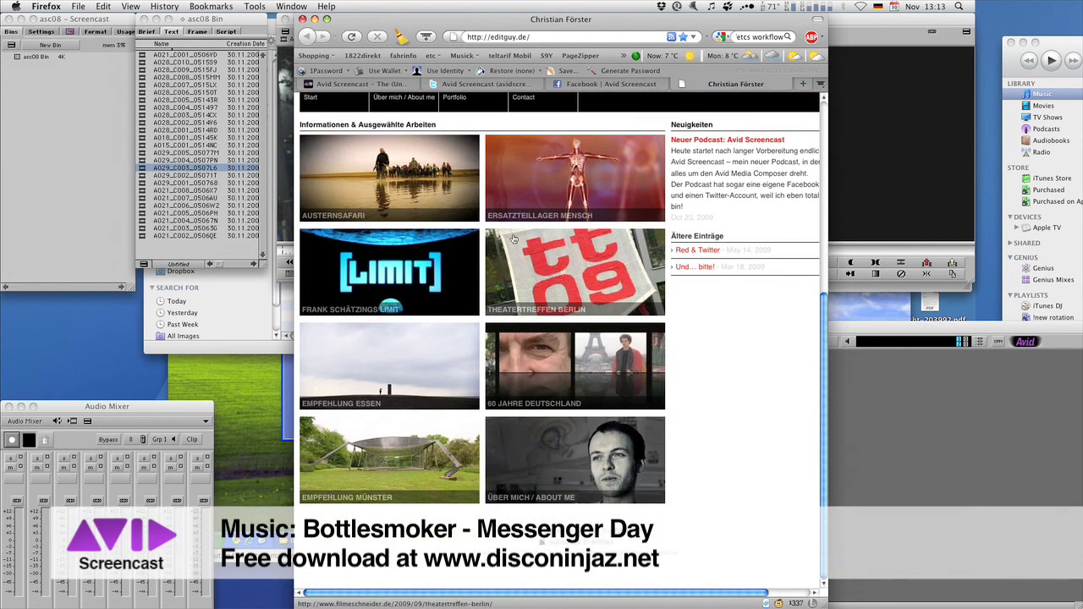
{"action": "scroll", "coordinate": [535, 259], "scroll_direction": "up", "scroll_amount": 5}
{"action": "scroll", "coordinate": [538, 298], "scroll_direction": "right", "scroll_amount": 1}
{"action": "scroll", "coordinate": [533, 288], "scroll_direction": "left", "scroll_amount": 1}
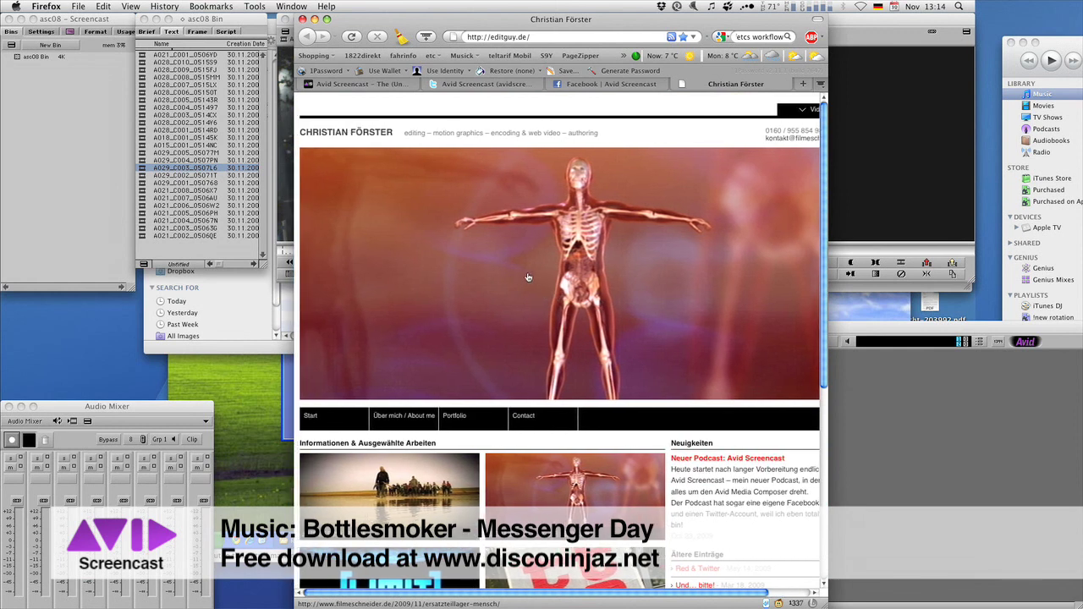